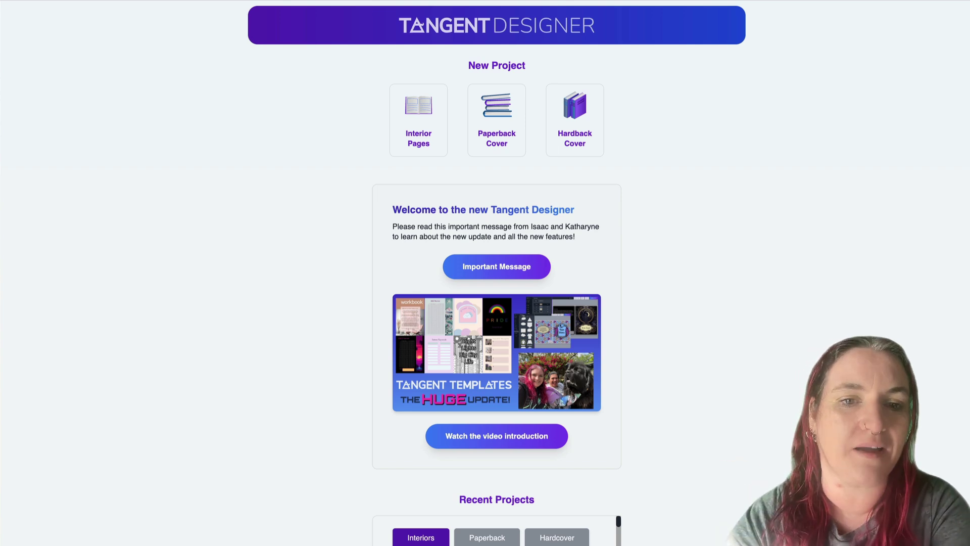
# Create a new interior pages project with an 8.5" x 11" trim size and bleed, keeping Under 151 pages and Fully Featured.
pyautogui.click(392, 121)
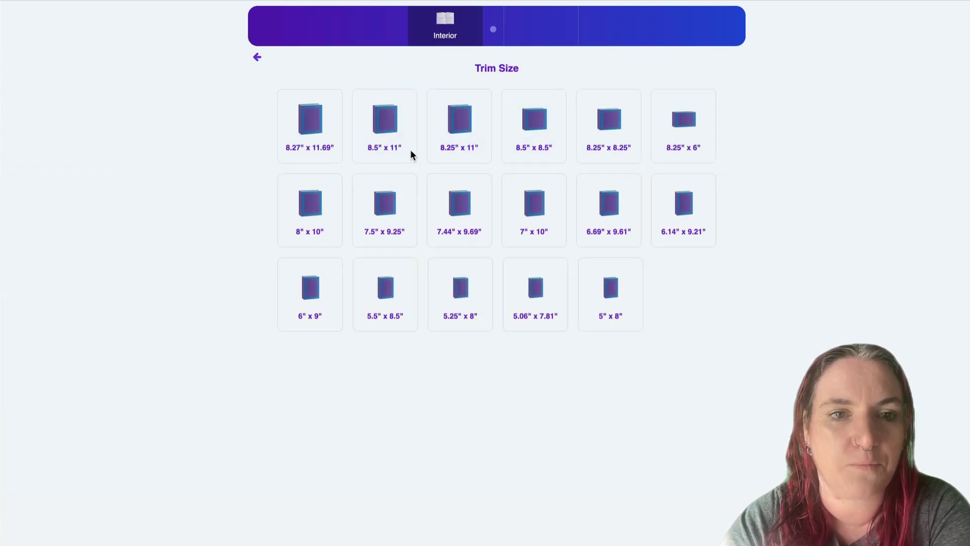
pyautogui.click(390, 137)
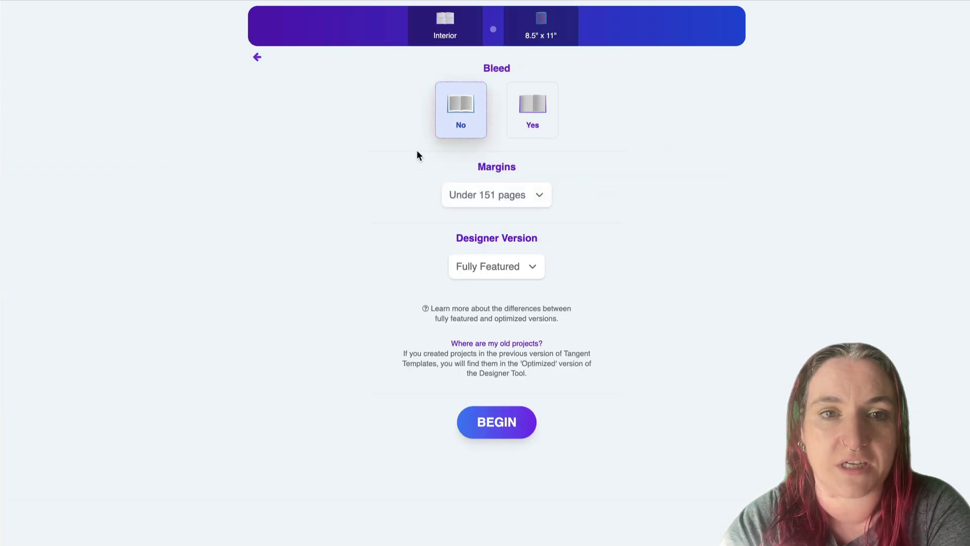
pyautogui.click(520, 121)
pyautogui.click(512, 432)
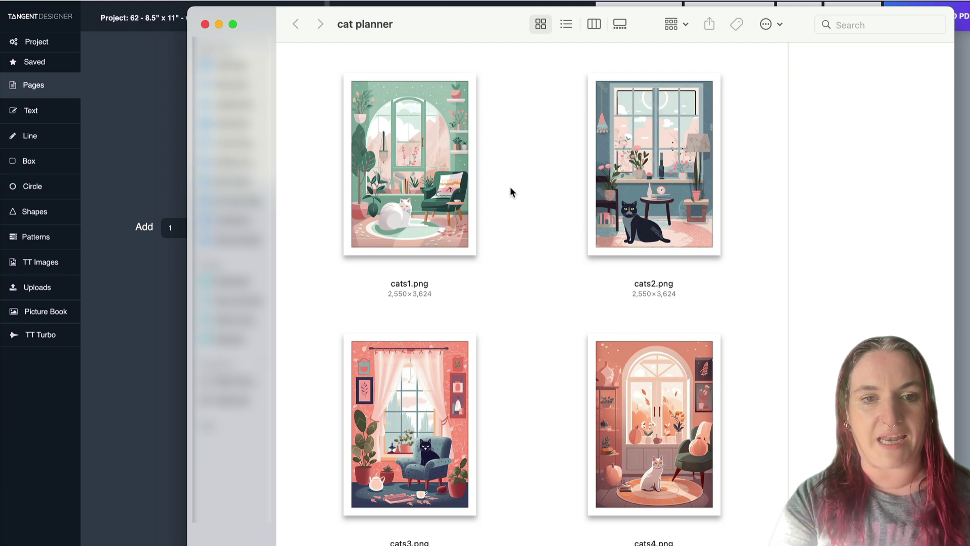
# Look through the cat illustrations in the cat planner folder in Finder, from cats1.png to the last images.
pyautogui.scroll(-8, 511, 191)
pyautogui.scroll(-10, 510, 188)
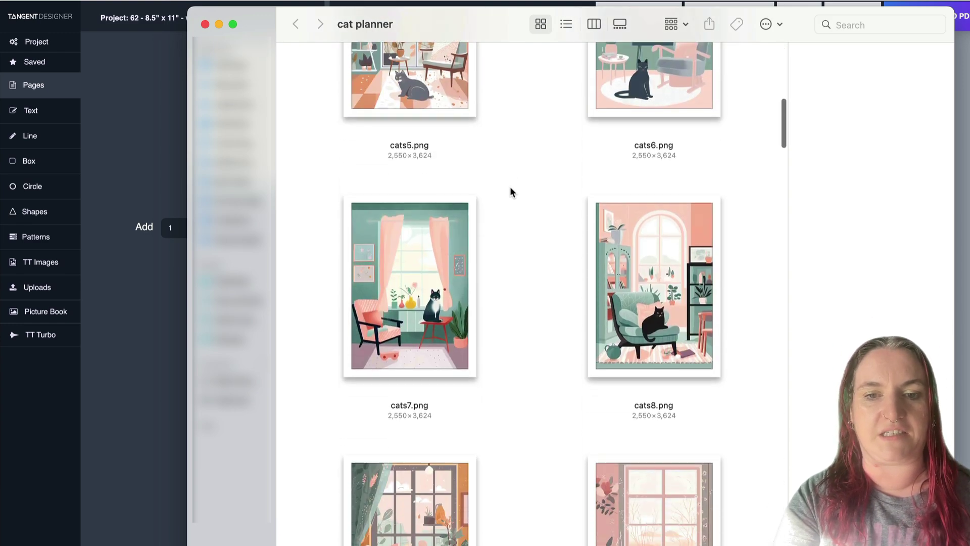
pyautogui.scroll(15, 511, 188)
pyautogui.scroll(4, 510, 188)
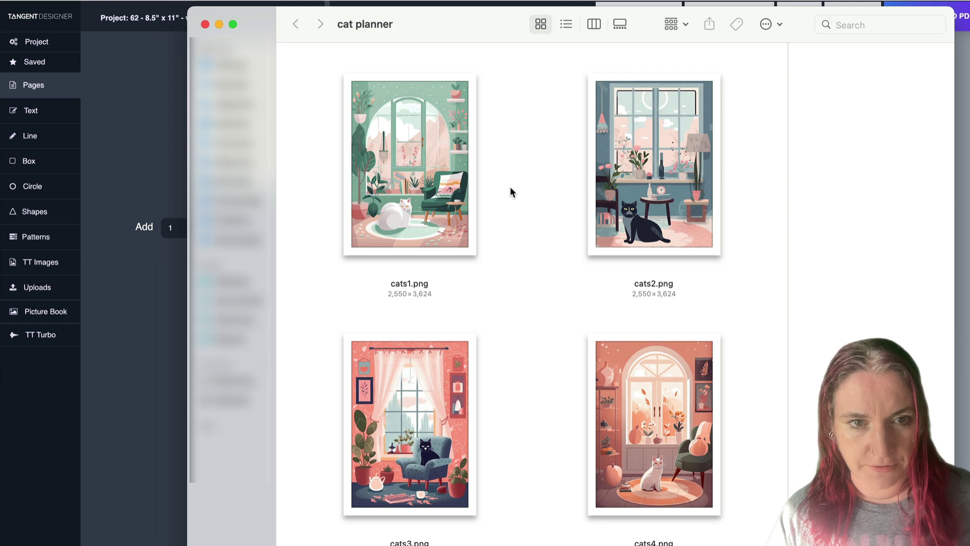
pyautogui.scroll(-15, 511, 188)
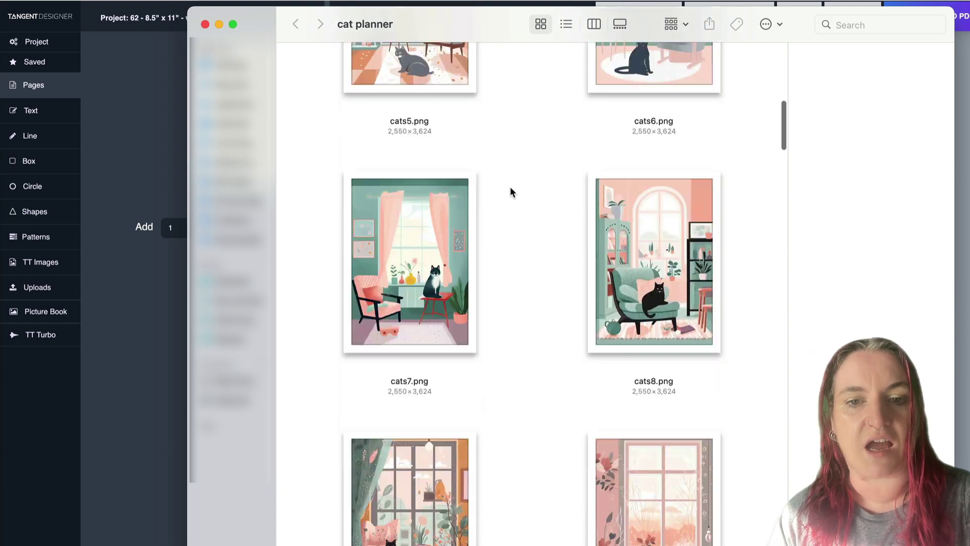
pyautogui.scroll(-10, 510, 186)
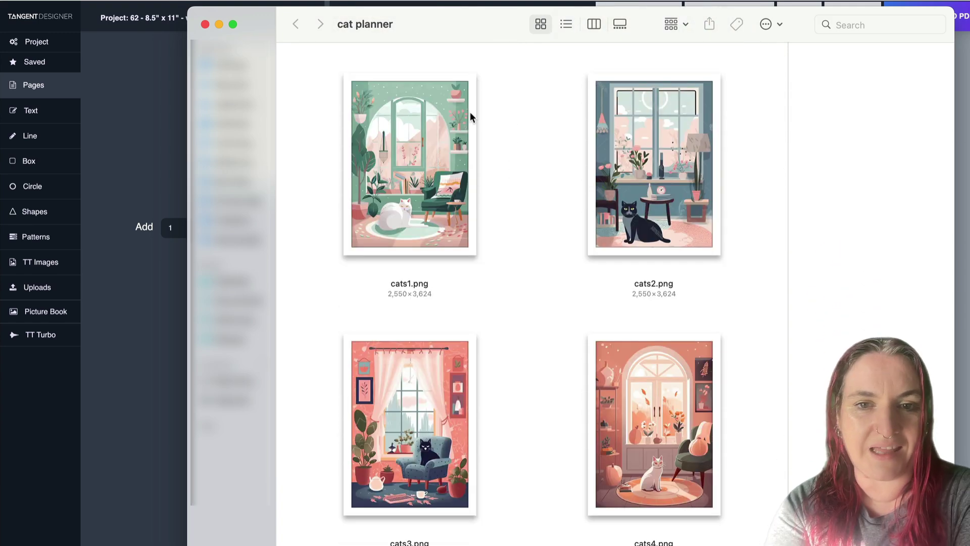
pyautogui.scroll(-15, 470, 112)
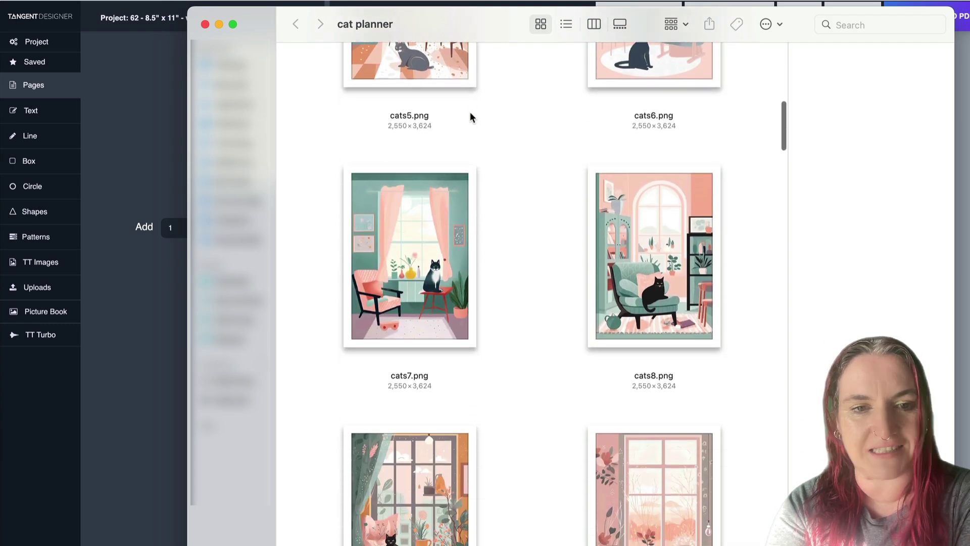
pyautogui.scroll(-10, 470, 115)
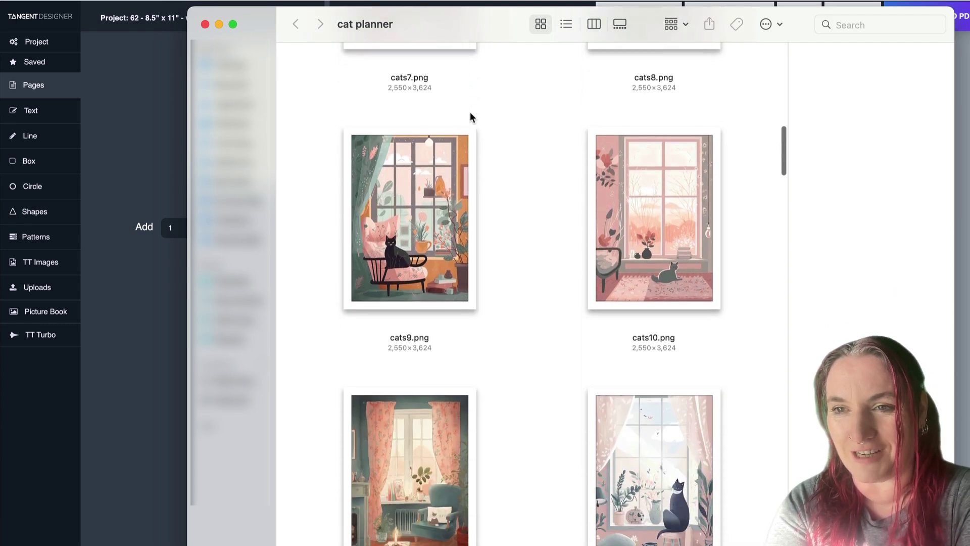
pyautogui.scroll(-15, 470, 117)
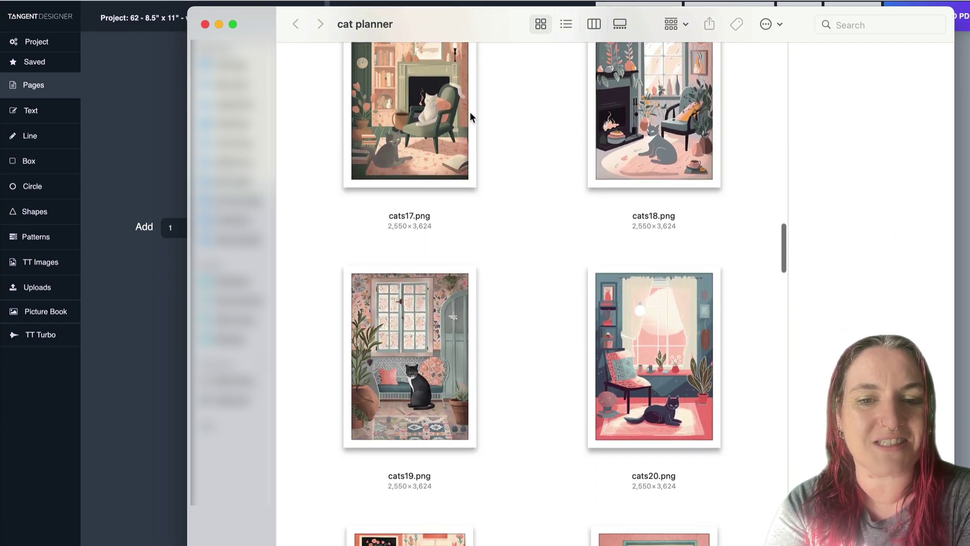
pyautogui.scroll(-5, 470, 117)
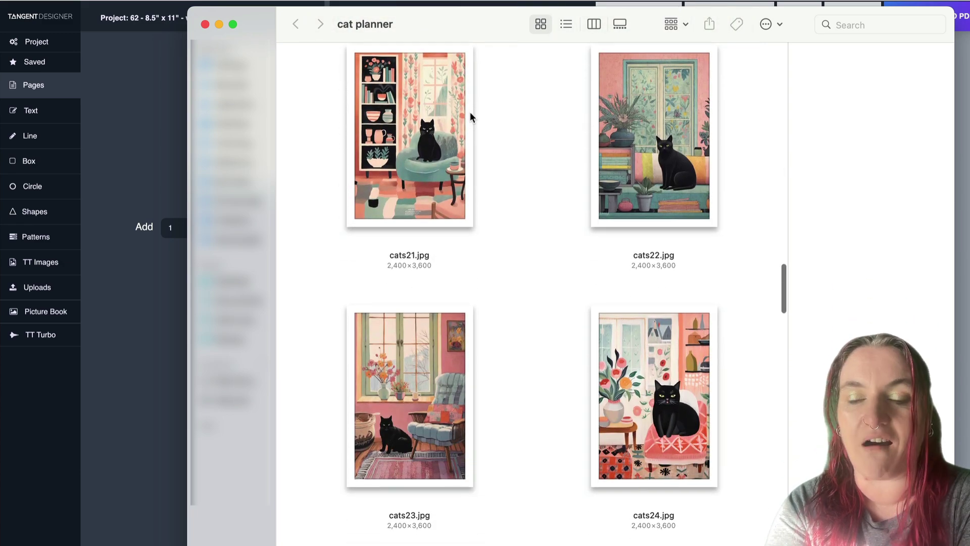
pyautogui.scroll(-20, 526, 128)
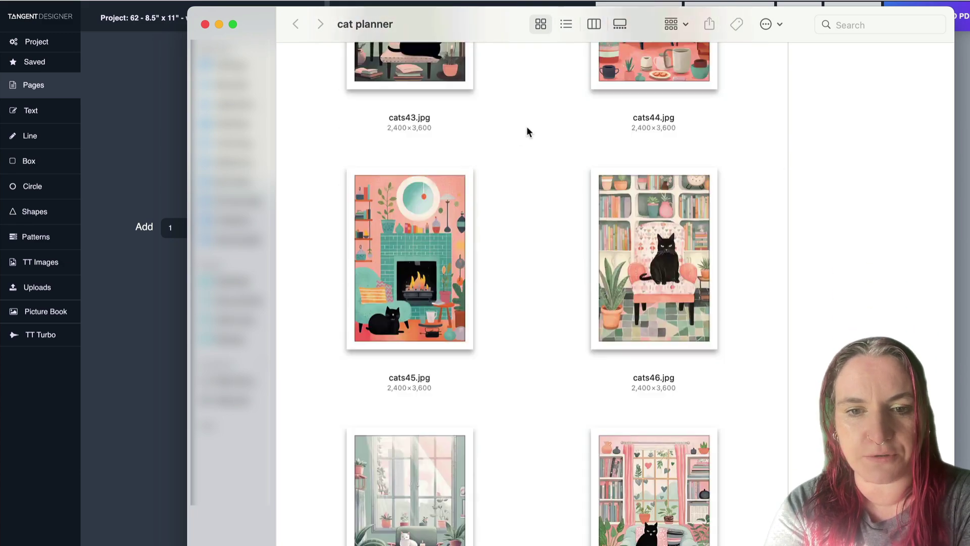
pyautogui.scroll(-2, 516, 275)
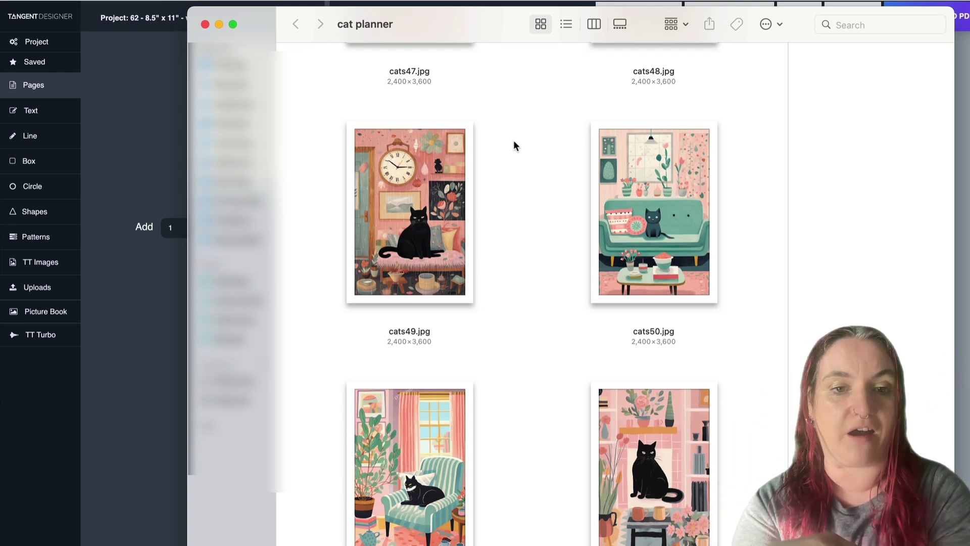
# Return to Tangent Designer and upload all images in the cat planner folder, cats1.png through cats52.jpg, into a new upload folder.
pyautogui.click(134, 144)
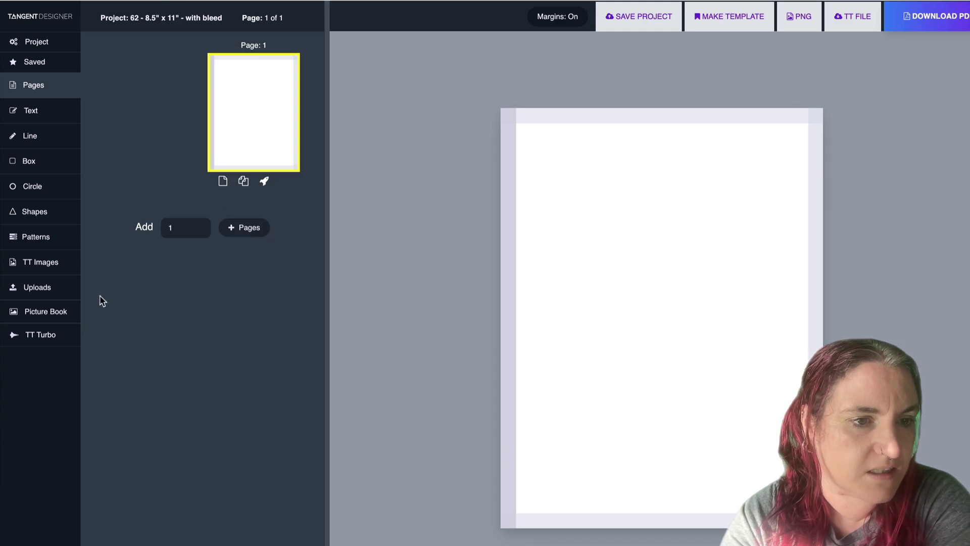
pyautogui.click(23, 286)
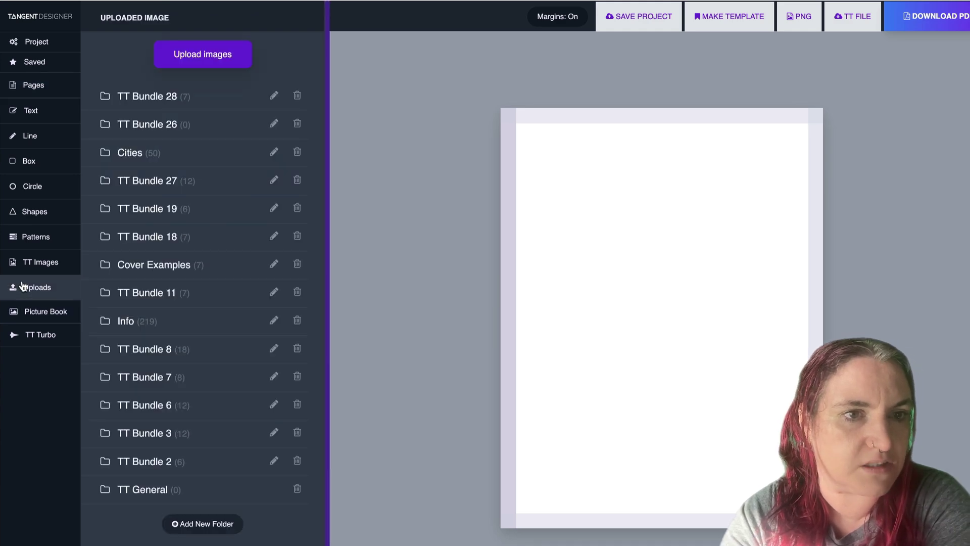
pyautogui.click(196, 54)
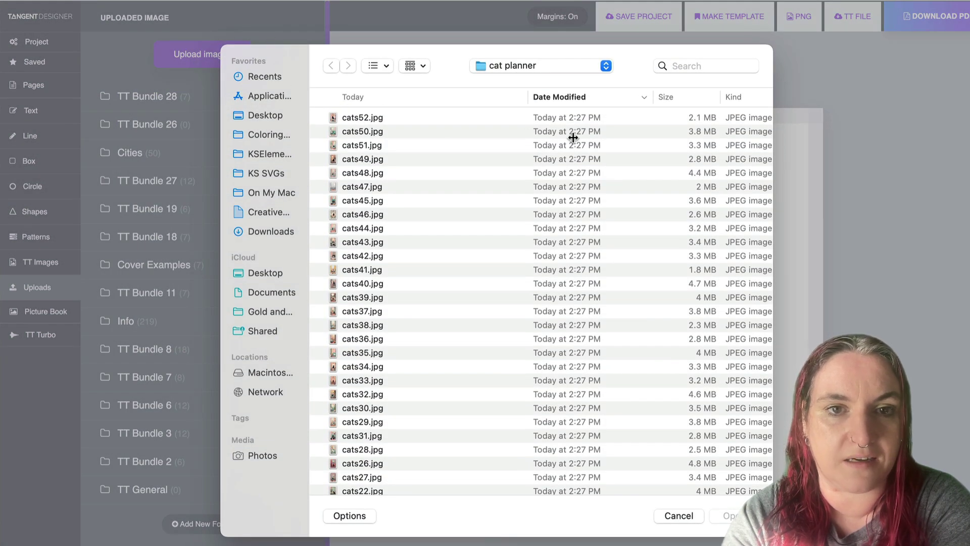
pyautogui.click(367, 119)
pyautogui.scroll(-15, 375, 190)
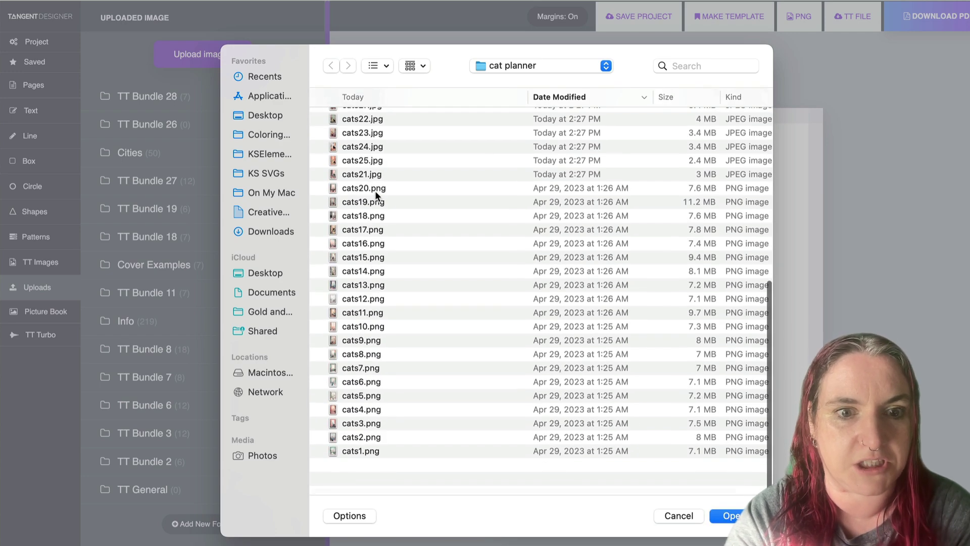
pyautogui.keyDown('shift'); pyautogui.click(388, 481); pyautogui.keyUp('shift')
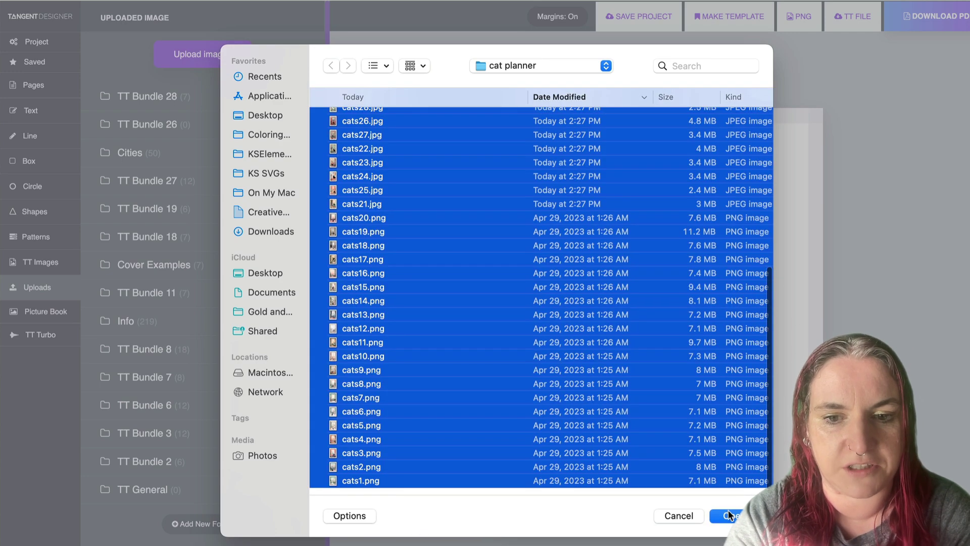
pyautogui.click(728, 515)
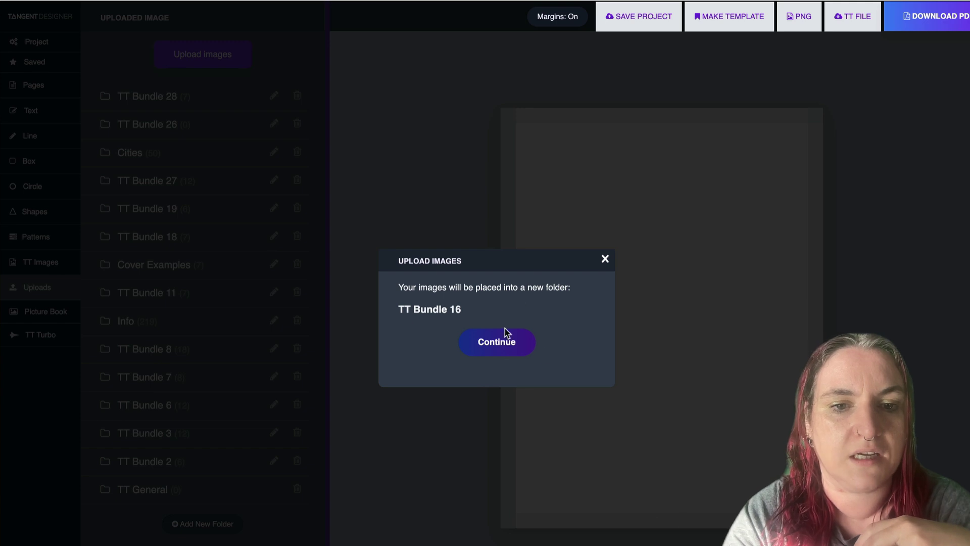
pyautogui.click(499, 342)
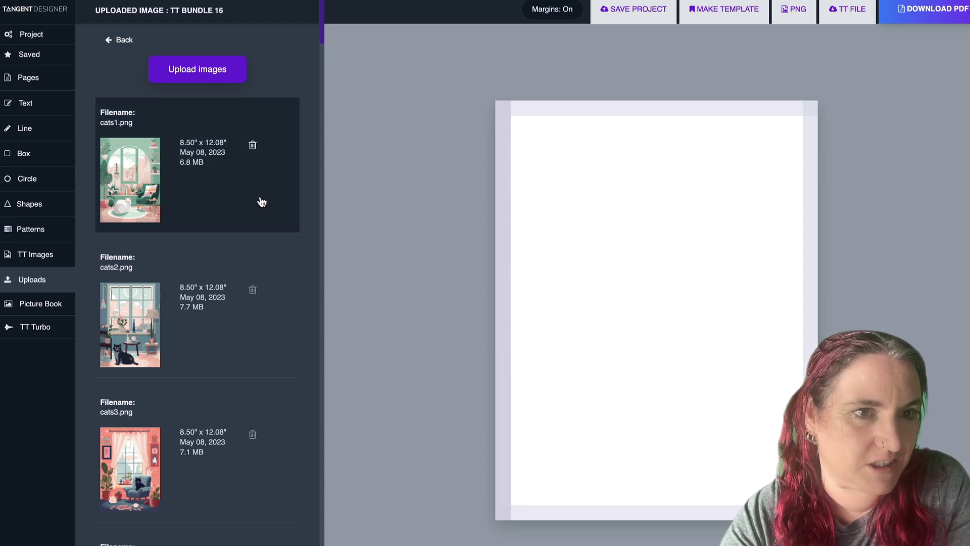
# Check the uploaded cat images and rename their upload folder to "Cat pictures".
pyautogui.scroll(-10, 260, 199)
pyautogui.scroll(10, 259, 199)
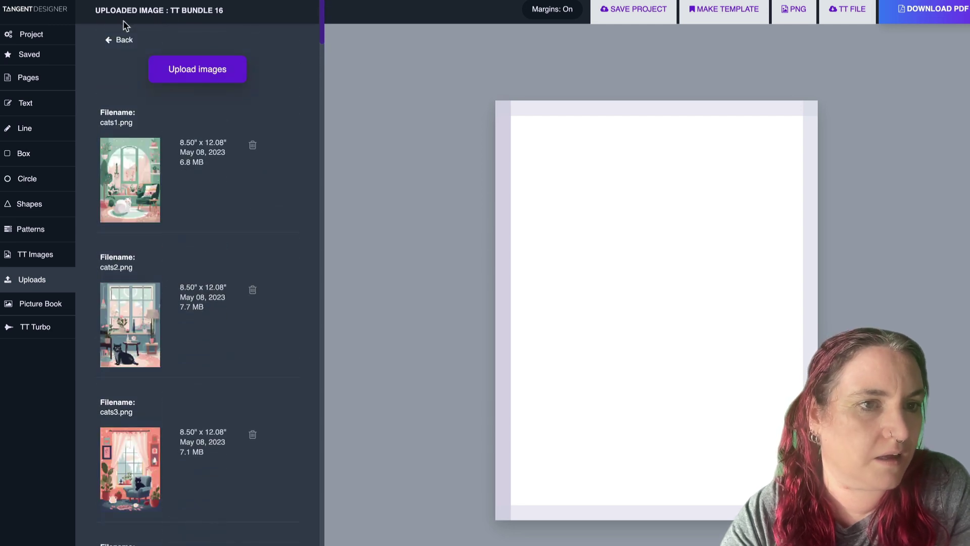
pyautogui.click(117, 40)
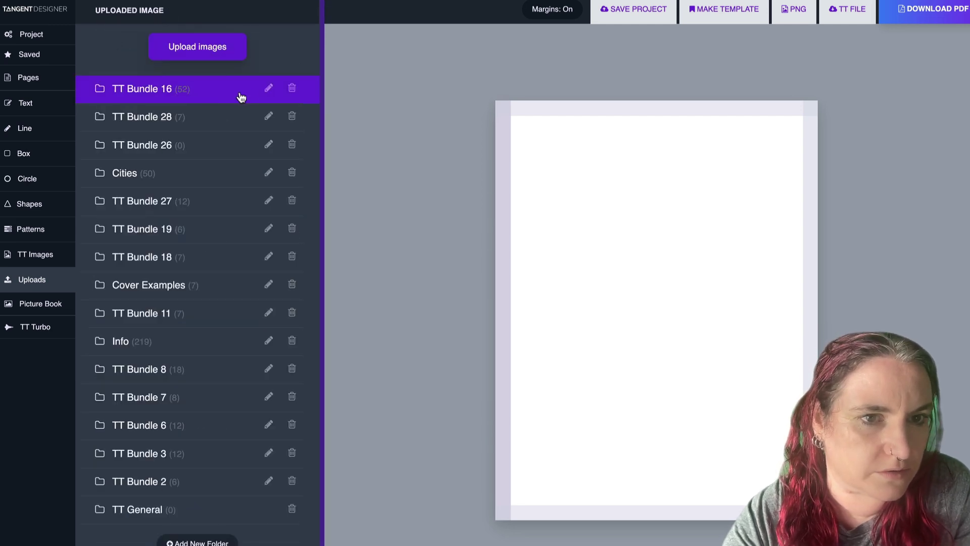
pyautogui.click(268, 88)
pyautogui.write('Cat pictures')
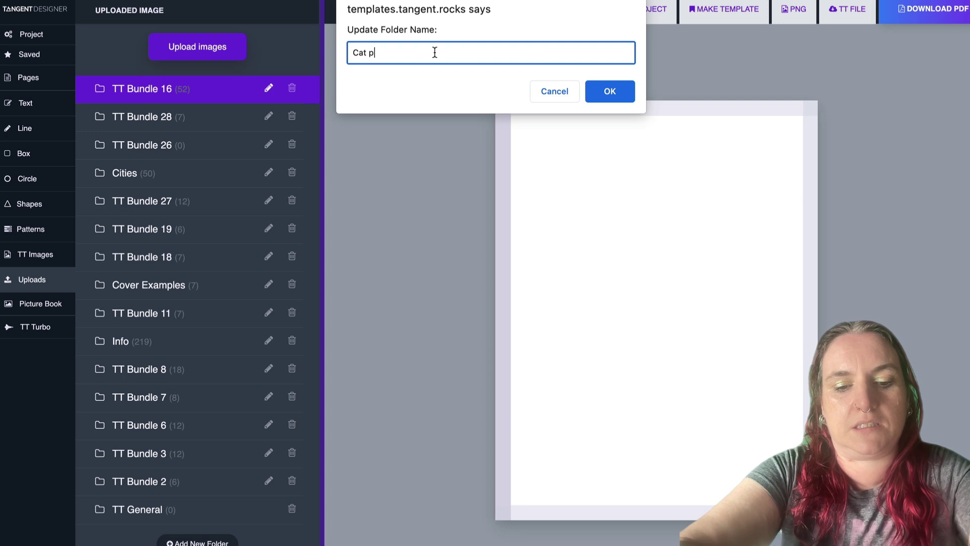
pyautogui.click(591, 89)
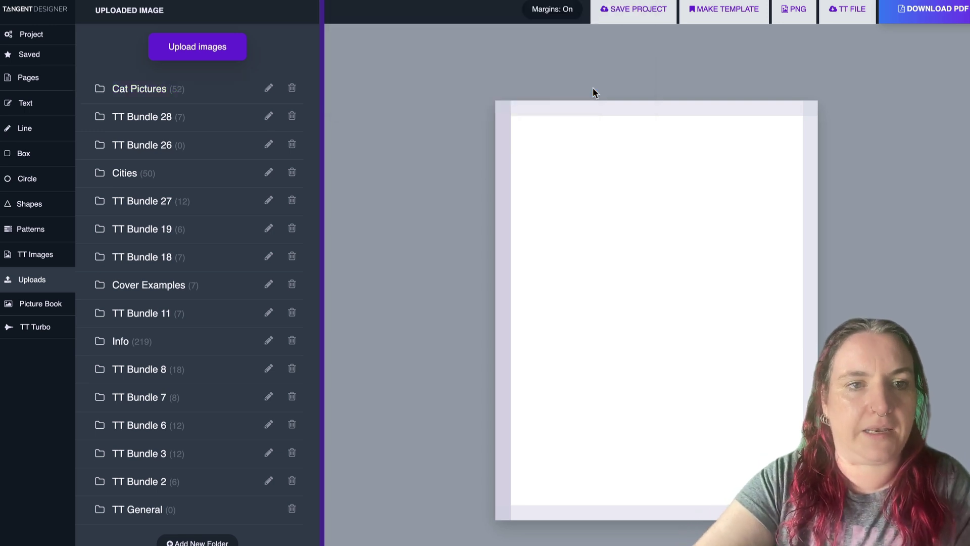
# Select the Cat pictures folder as the image source for the Picture Book feature.
pyautogui.click(49, 309)
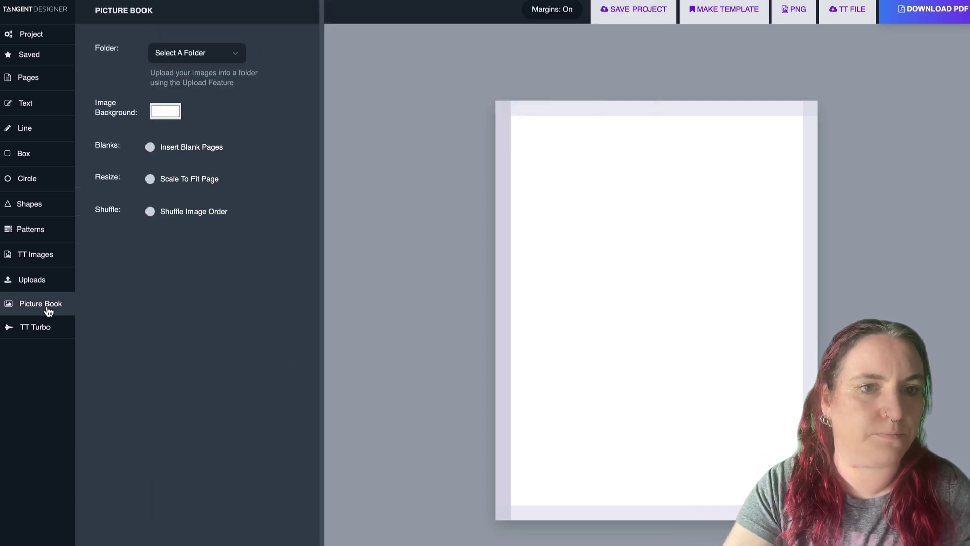
pyautogui.click(225, 54)
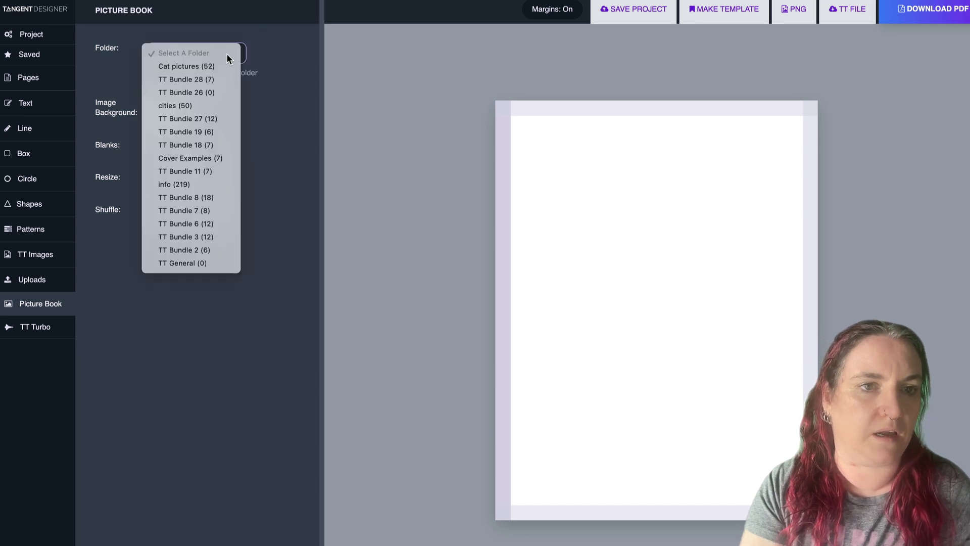
pyautogui.click(205, 71)
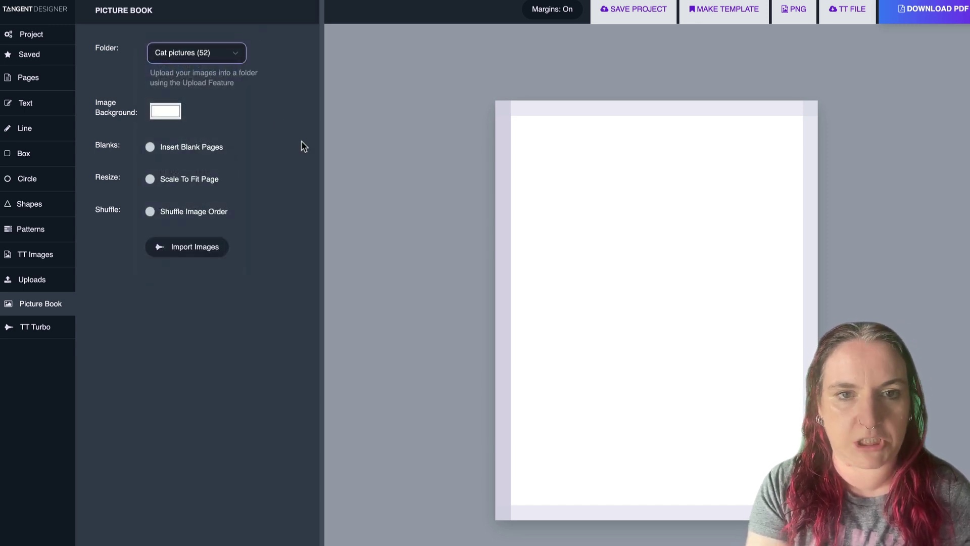
pyautogui.click(312, 124)
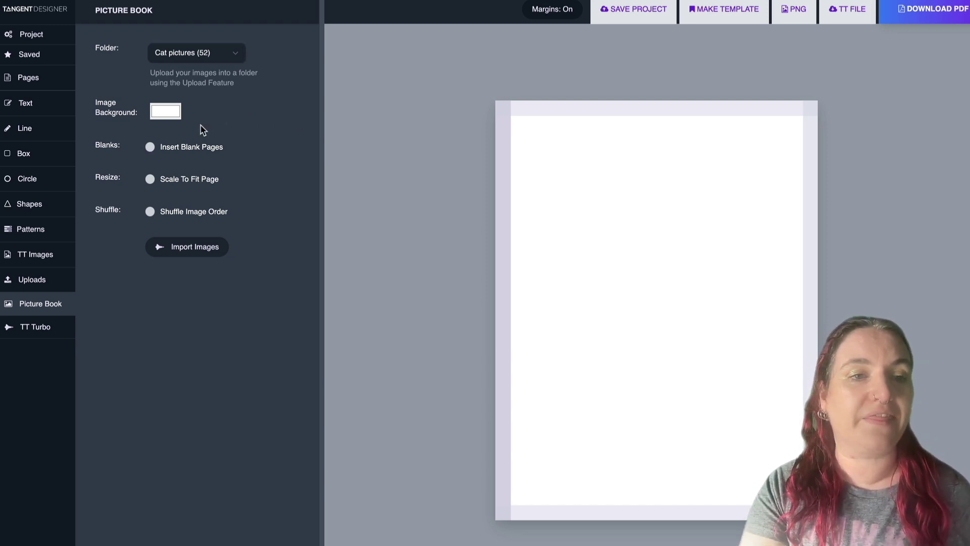
# Set the picture book to insert blank pages between the images, using the Blank Page type.
pyautogui.click(150, 149)
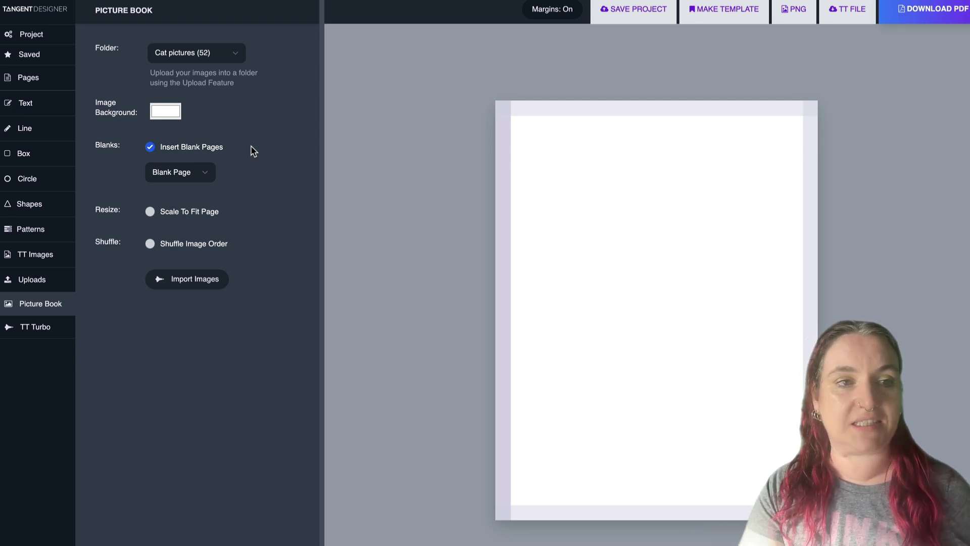
pyautogui.click(39, 79)
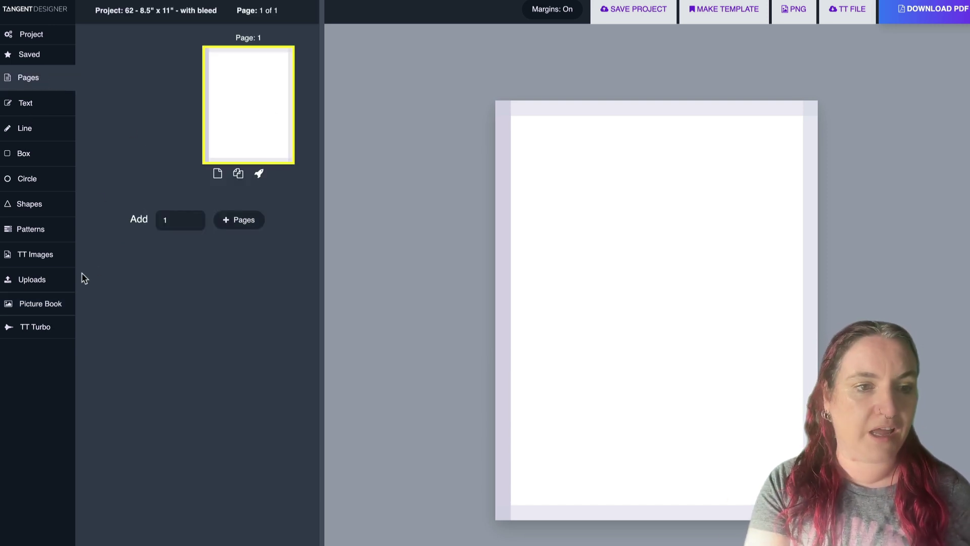
pyautogui.click(39, 310)
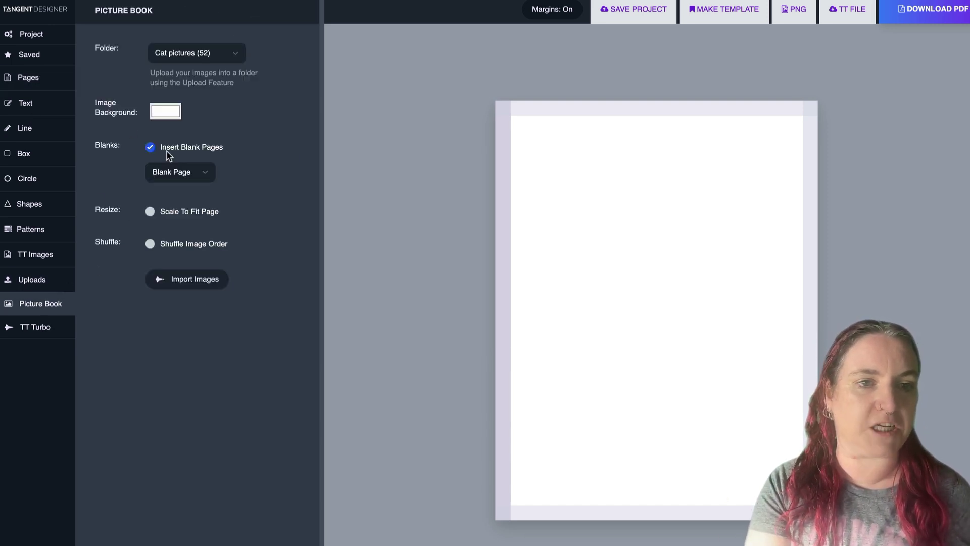
pyautogui.click(209, 174)
pyautogui.click(247, 172)
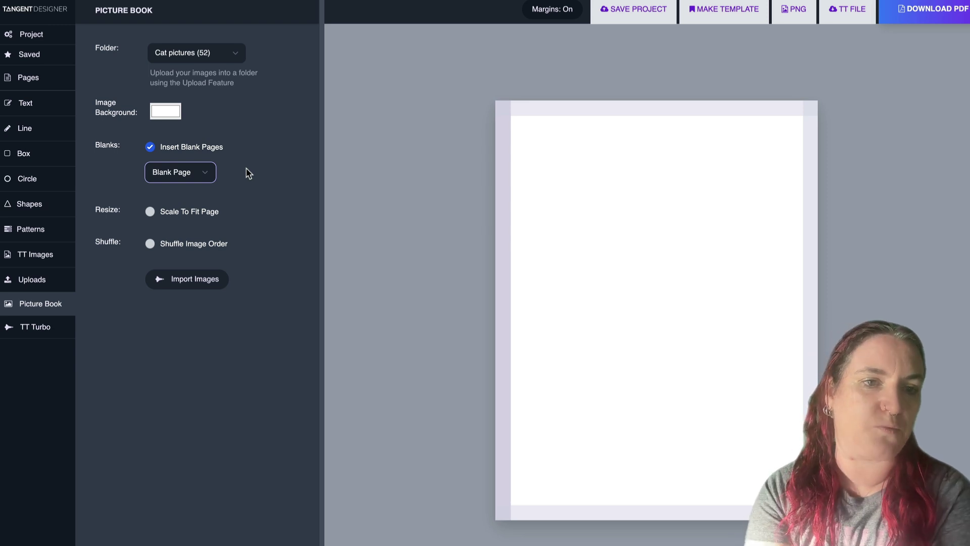
# Turn off the margin display and import the picture book images scaled to fit the page in shuffled order.
pyautogui.click(150, 212)
pyautogui.click(571, 9)
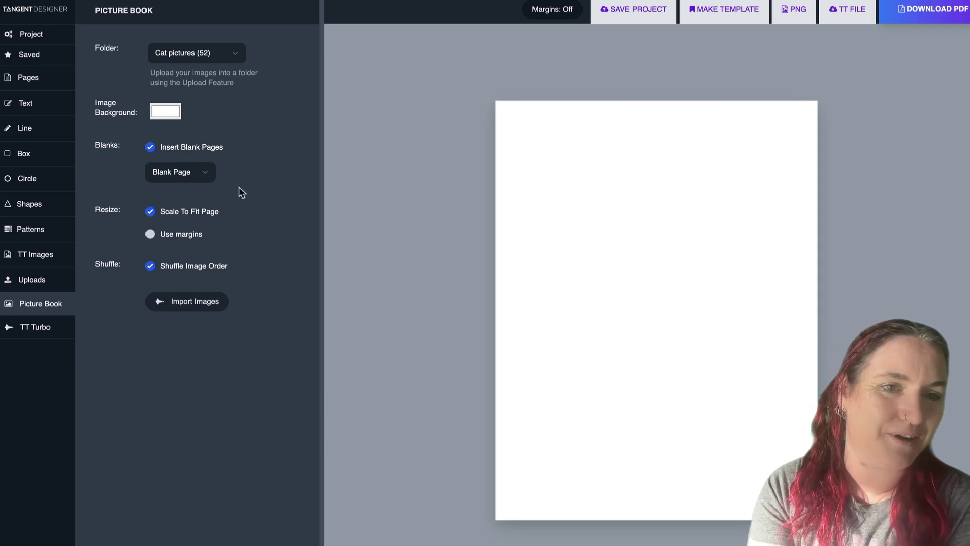
pyautogui.click(183, 303)
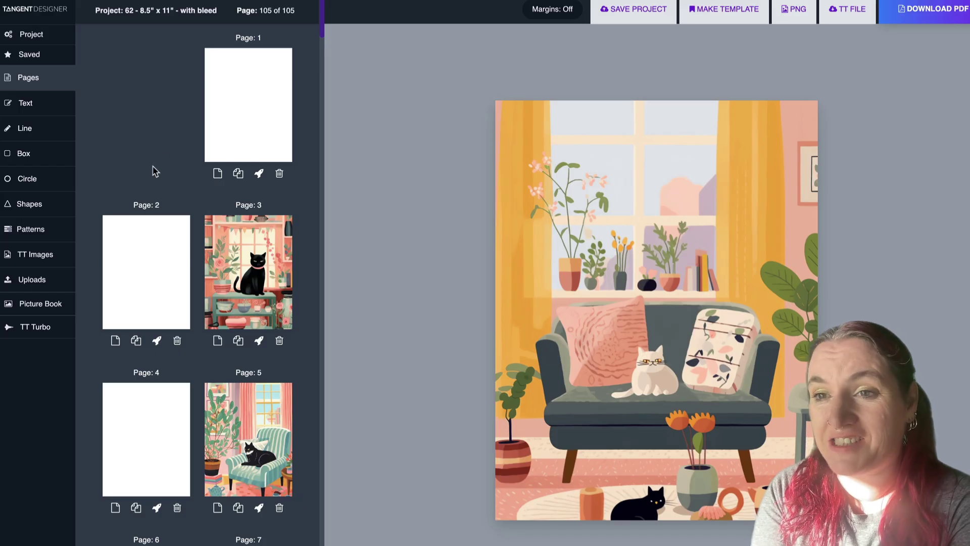
pyautogui.scroll(-5, 178, 153)
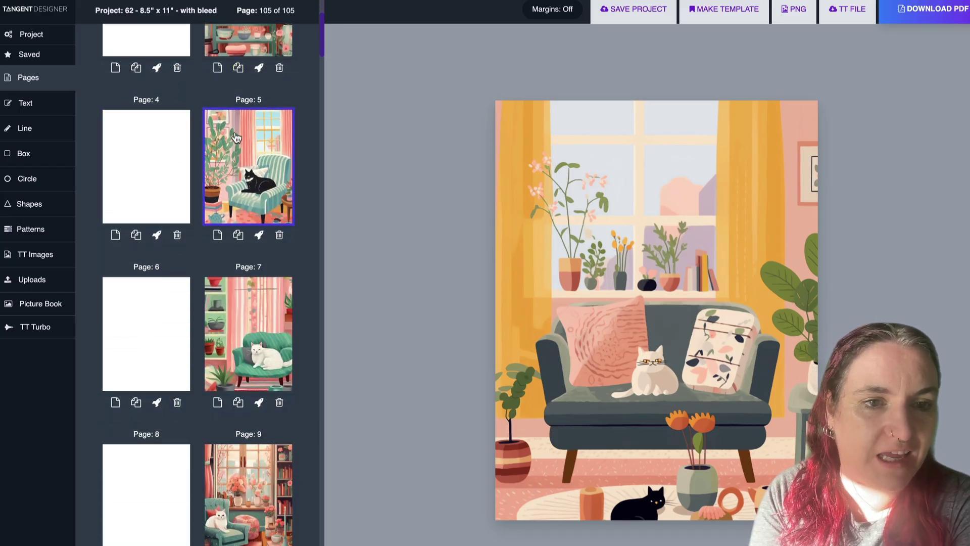
# Delete the blank page 2 so the cat images move to the even-numbered pages, and check the resulting page order.
pyautogui.scroll(-15, 235, 172)
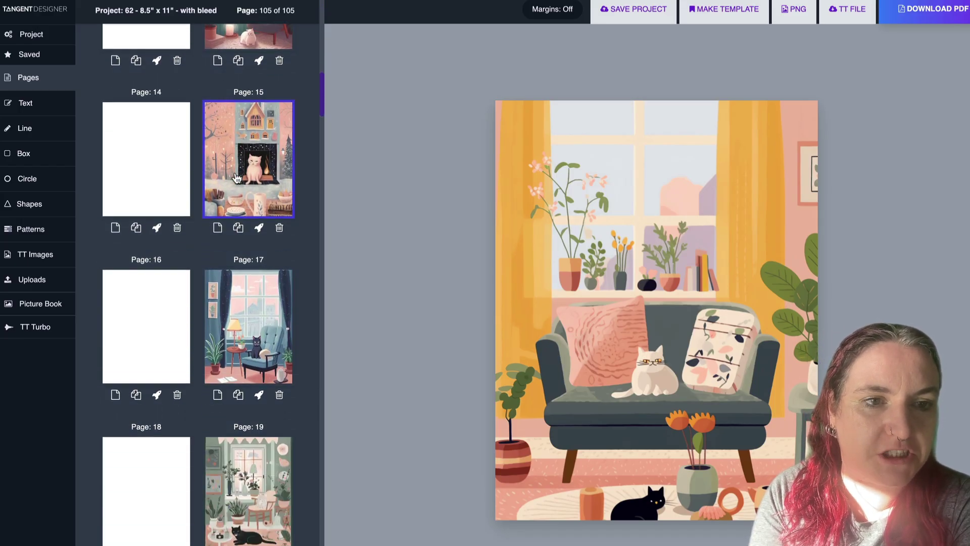
pyautogui.scroll(20, 237, 177)
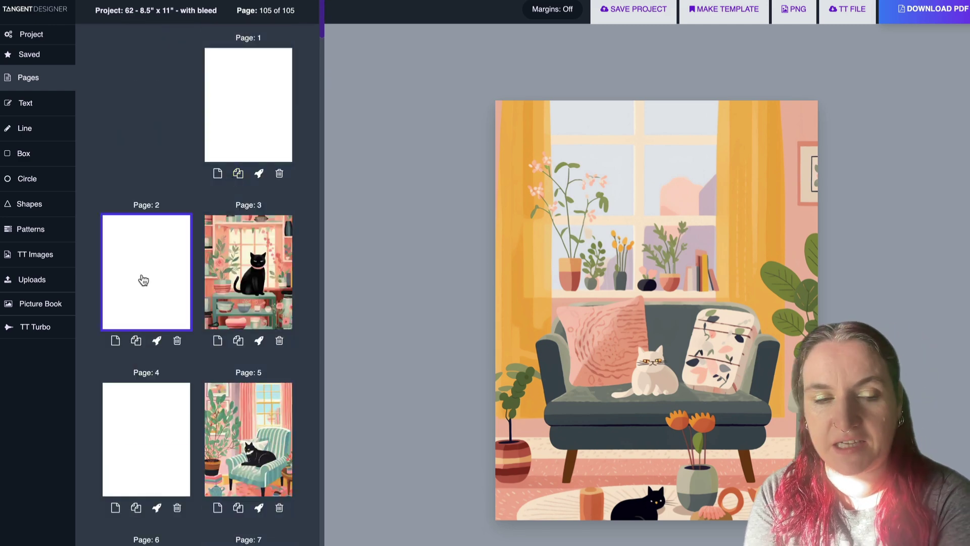
pyautogui.click(178, 343)
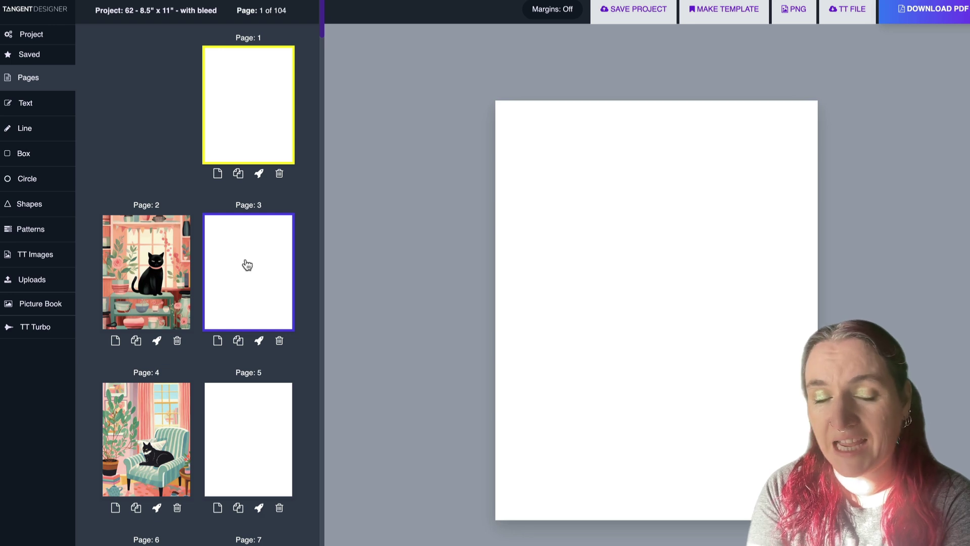
pyautogui.scroll(-10, 248, 250)
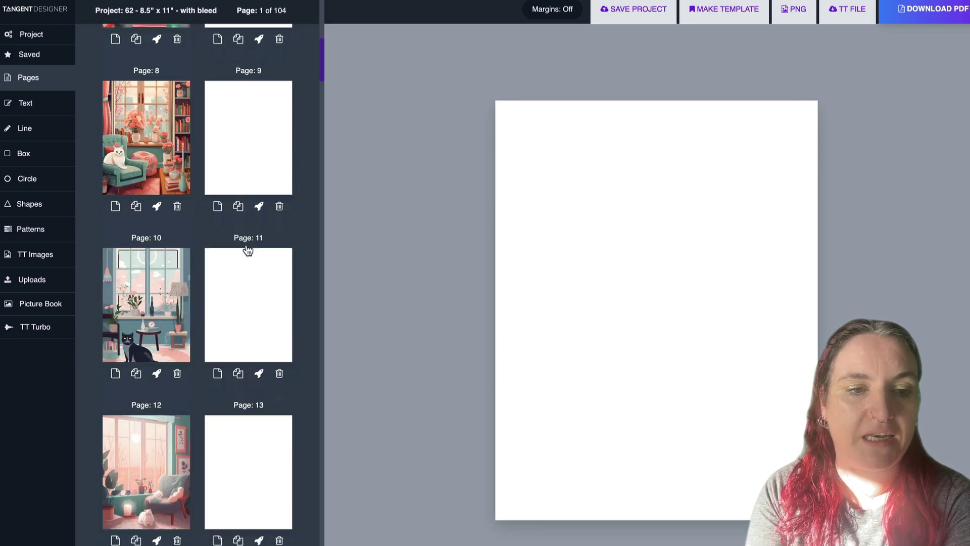
pyautogui.scroll(10, 252, 242)
# Apply the Weekly Planner Style 1 template to the blank page 3.
pyautogui.click(272, 241)
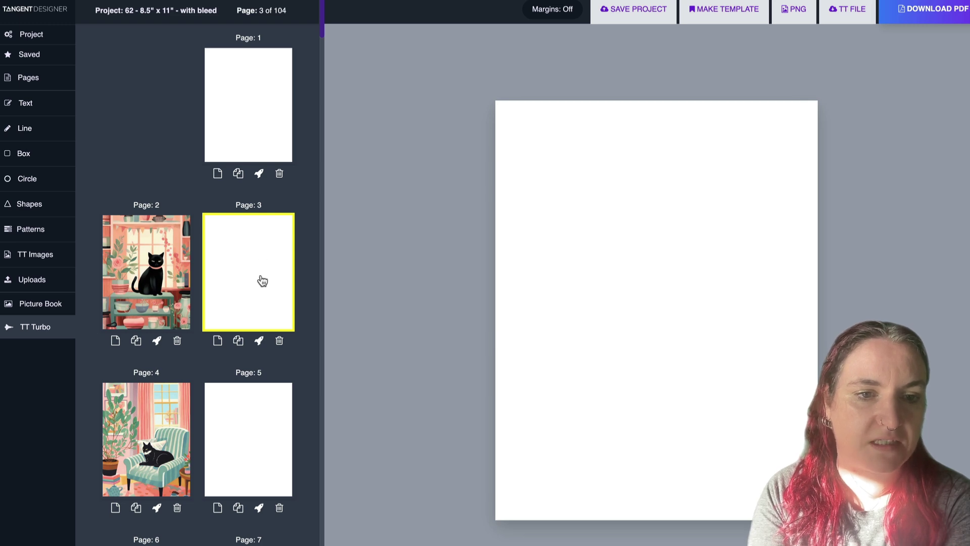
pyautogui.click(259, 342)
pyautogui.click(357, 28)
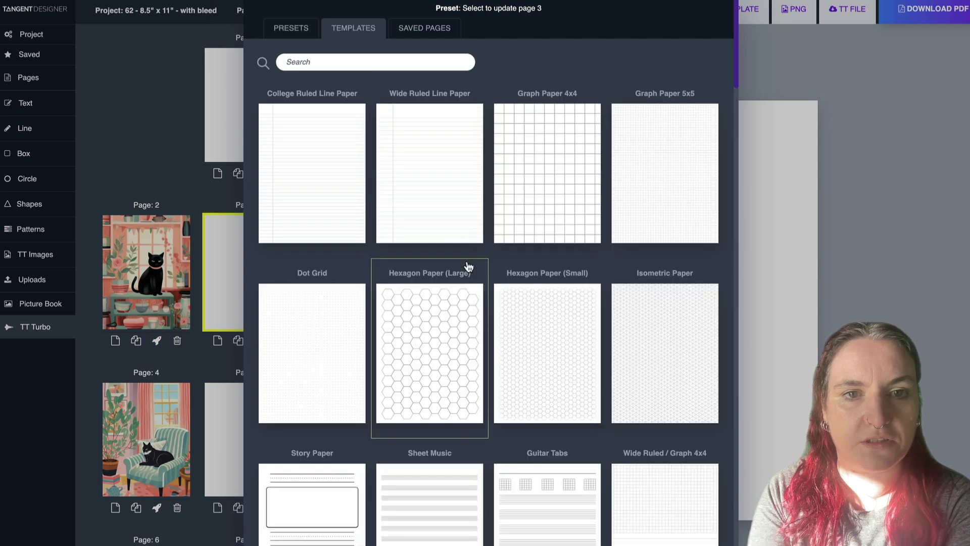
pyautogui.scroll(-20, 469, 266)
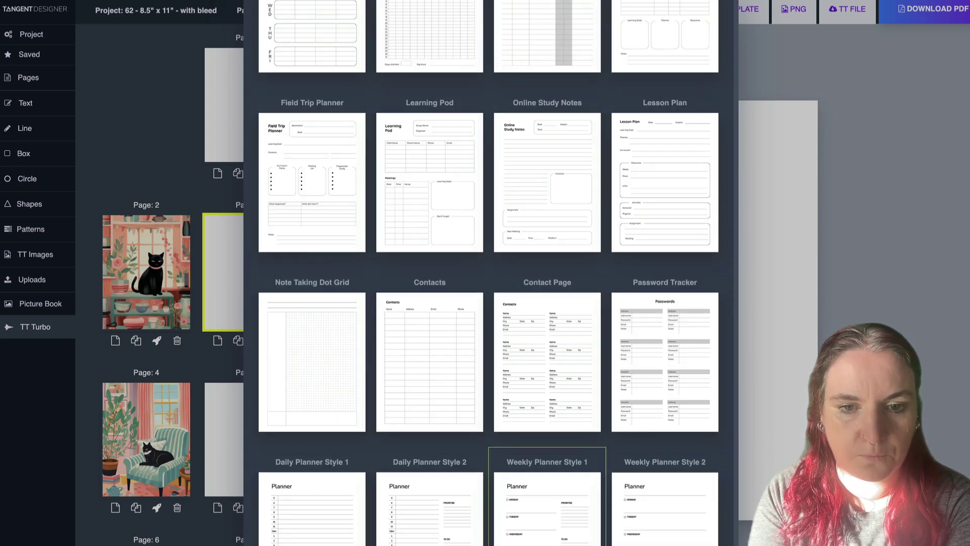
pyautogui.click(547, 498)
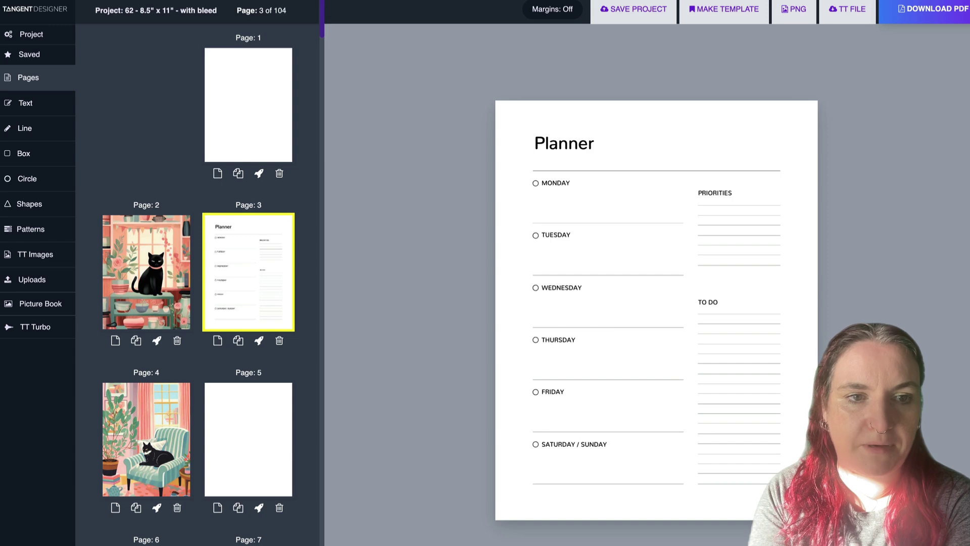
# Ungroup the weekly planner layout on page 3 into separate elements.
pyautogui.click(551, 146)
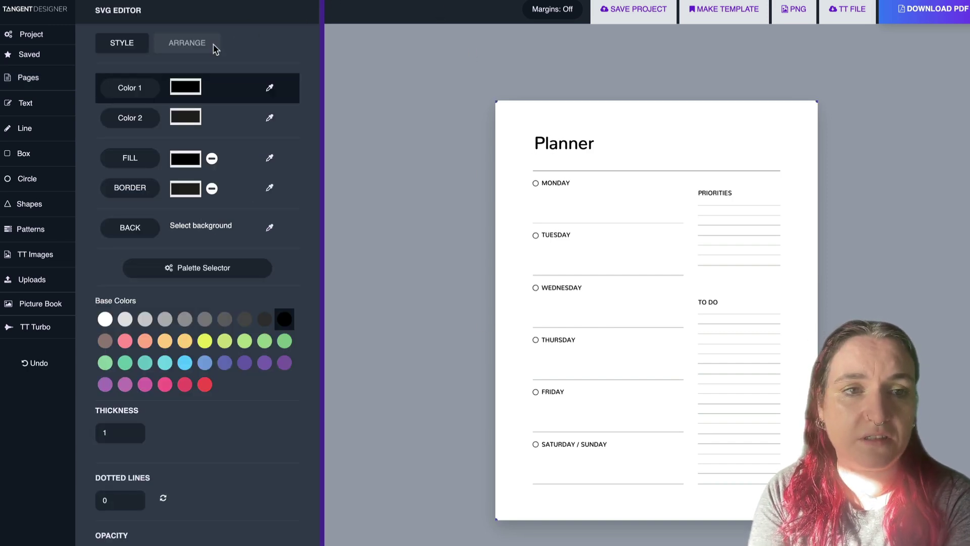
pyautogui.click(194, 48)
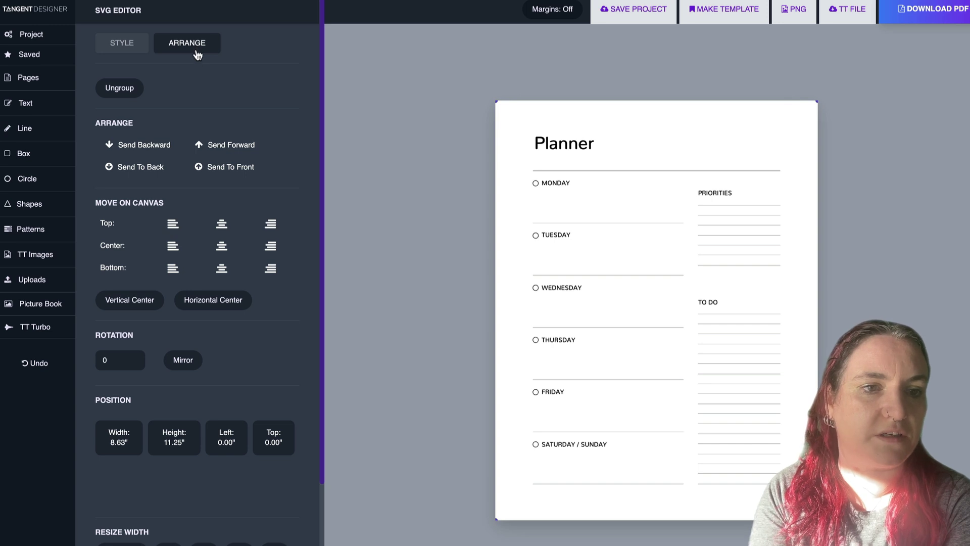
pyautogui.click(124, 99)
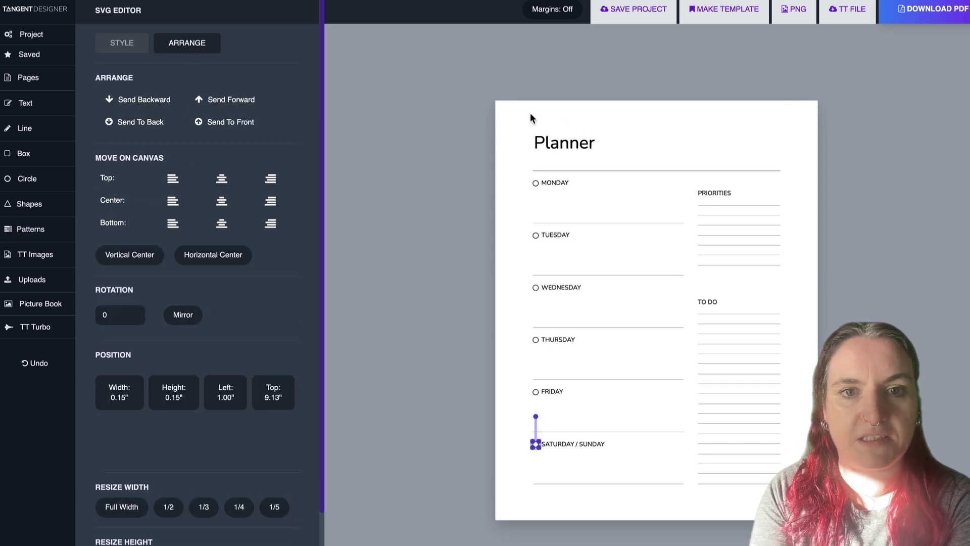
# Select all the planner elements, try the Architects Daughter font on them, and set their font to MuseoModerno.
pyautogui.click(513, 122)
pyautogui.hotkey('ctrl', 'a')
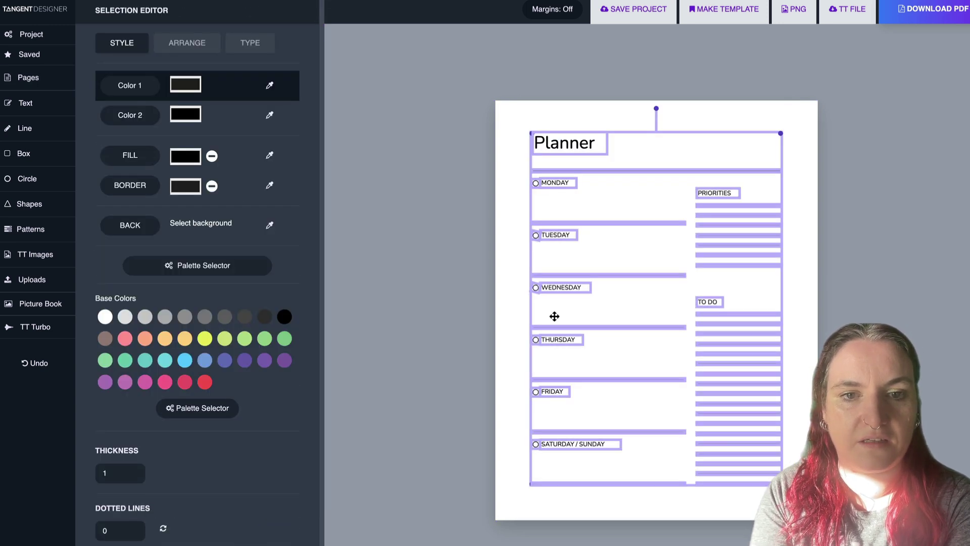
pyautogui.click(251, 53)
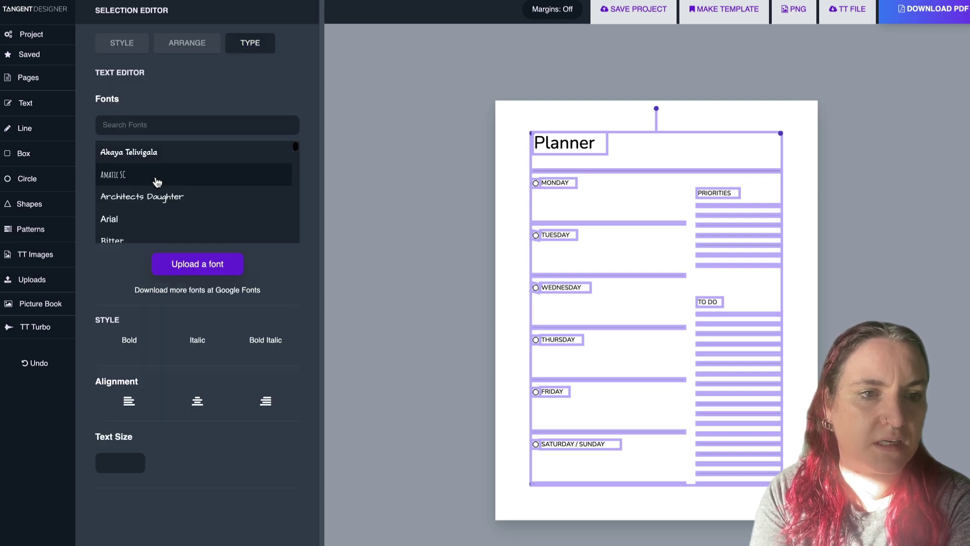
pyautogui.click(146, 205)
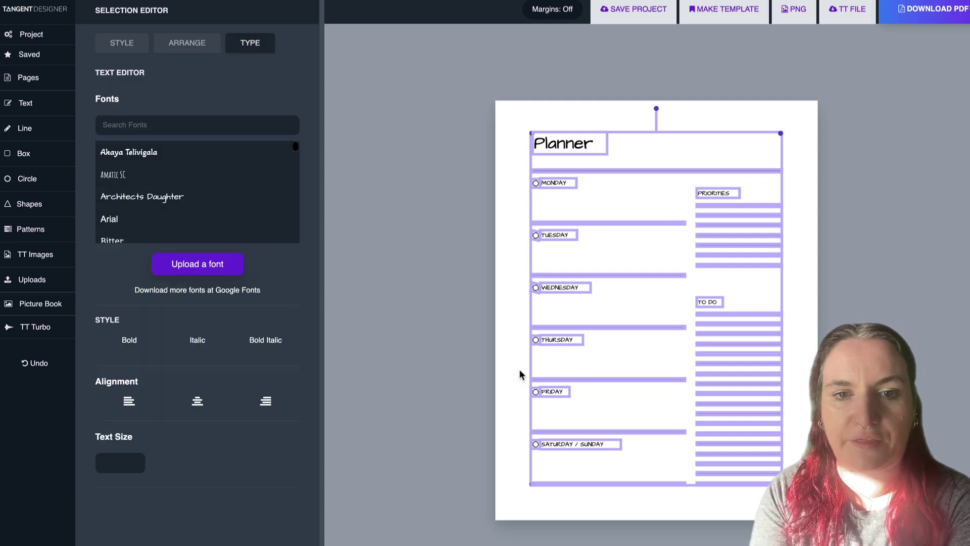
pyautogui.scroll(-15, 201, 162)
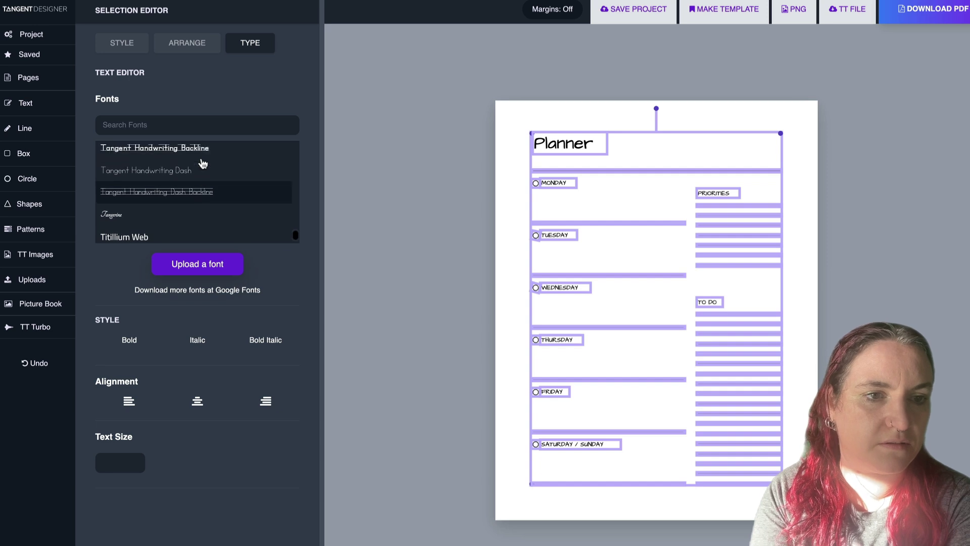
pyautogui.scroll(3, 197, 172)
pyautogui.scroll(6, 195, 175)
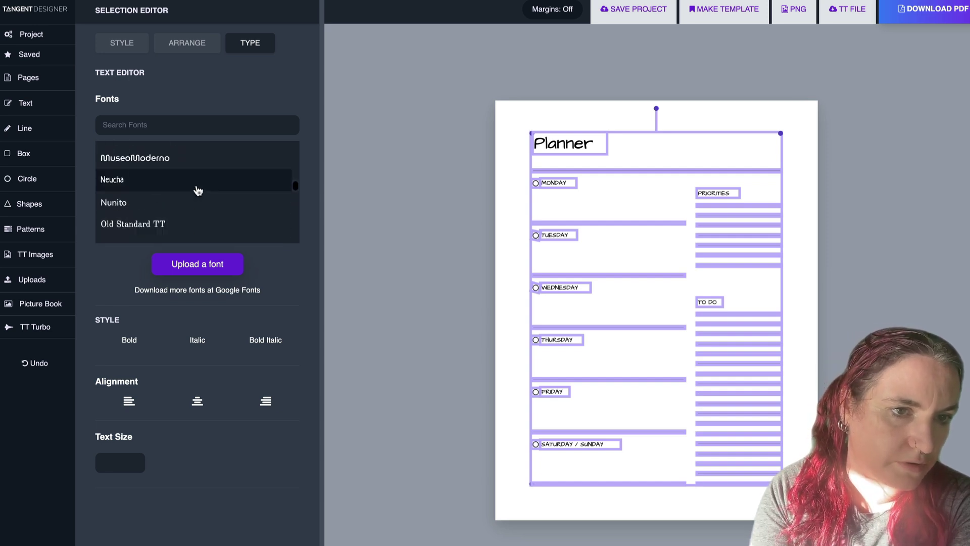
pyautogui.click(173, 157)
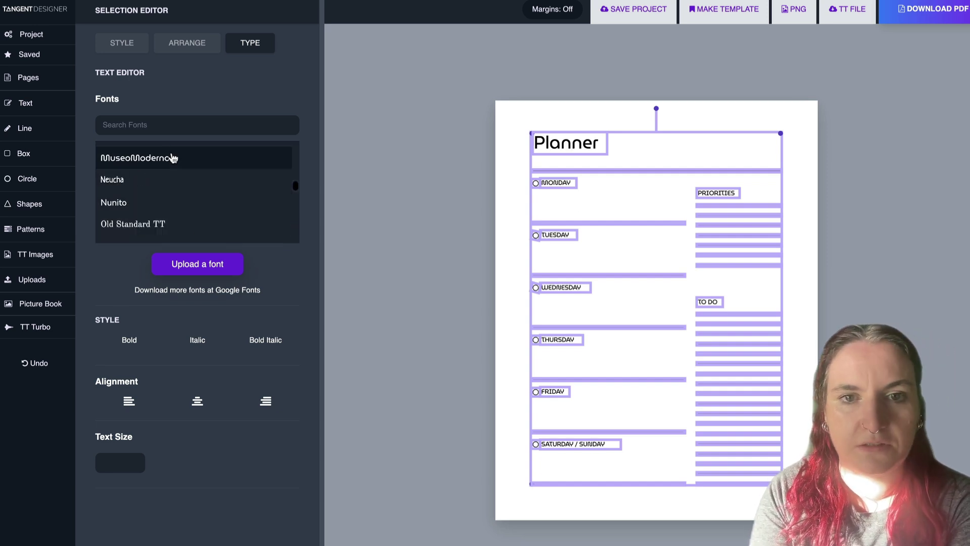
pyautogui.click(512, 135)
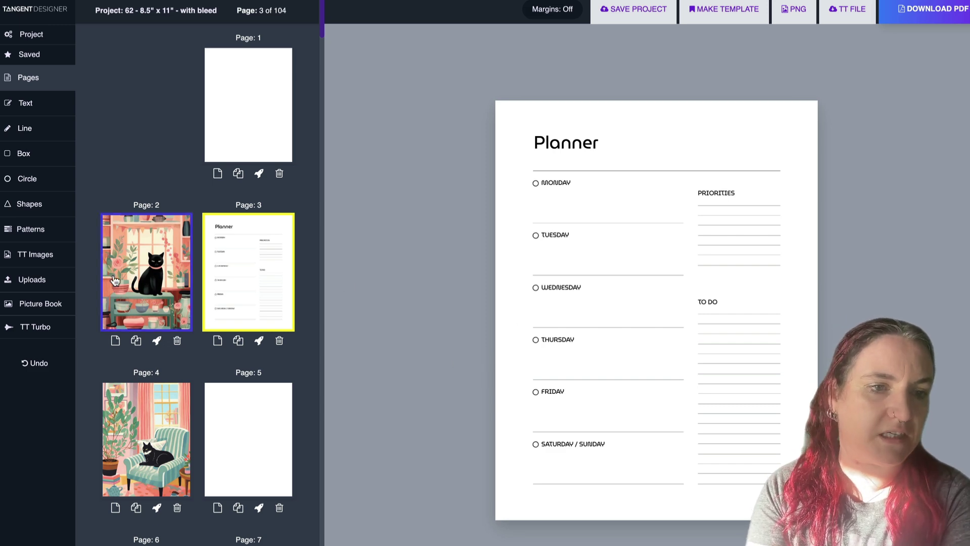
# Insert the uploaded image cats8.png from the Cat Pictures folder onto the planner page.
pyautogui.click(41, 281)
pyautogui.click(146, 89)
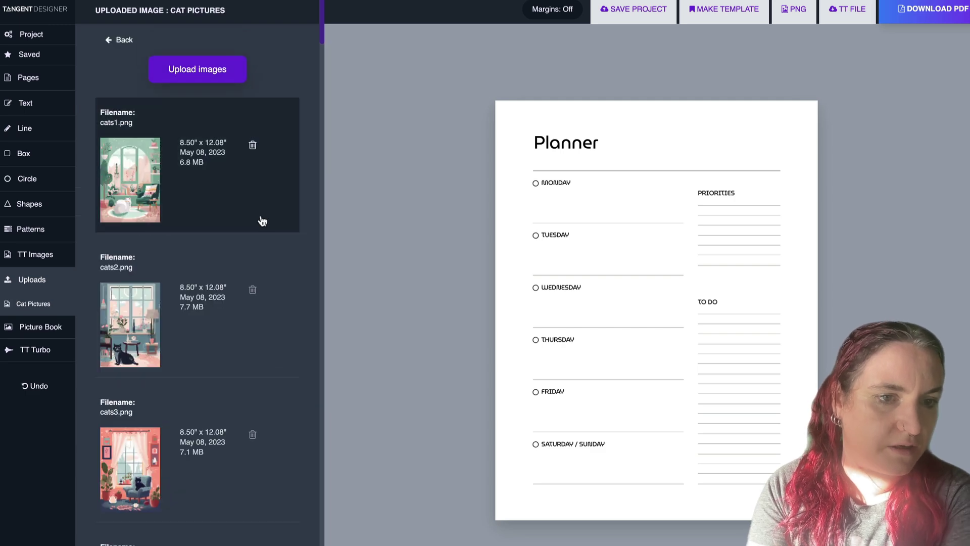
pyautogui.scroll(-13, 262, 221)
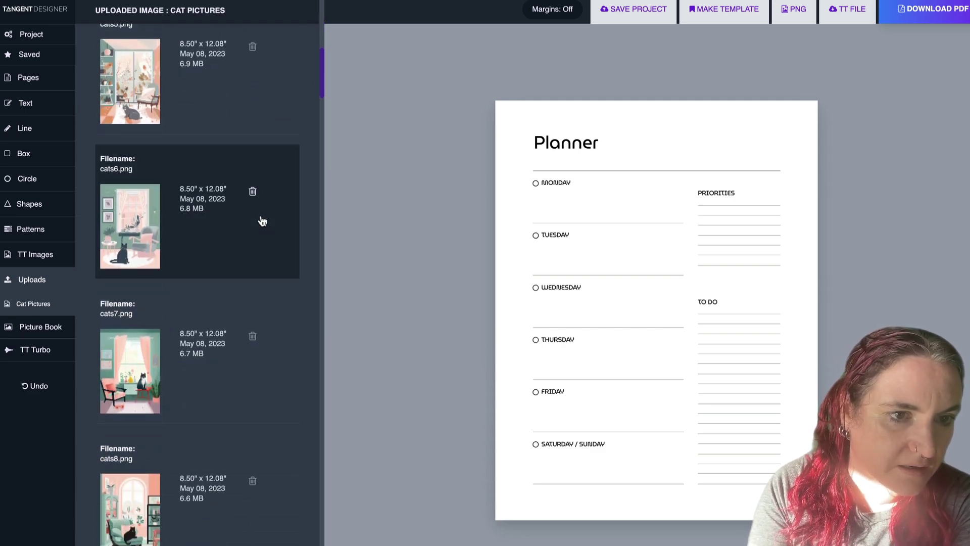
pyautogui.scroll(-3, 263, 221)
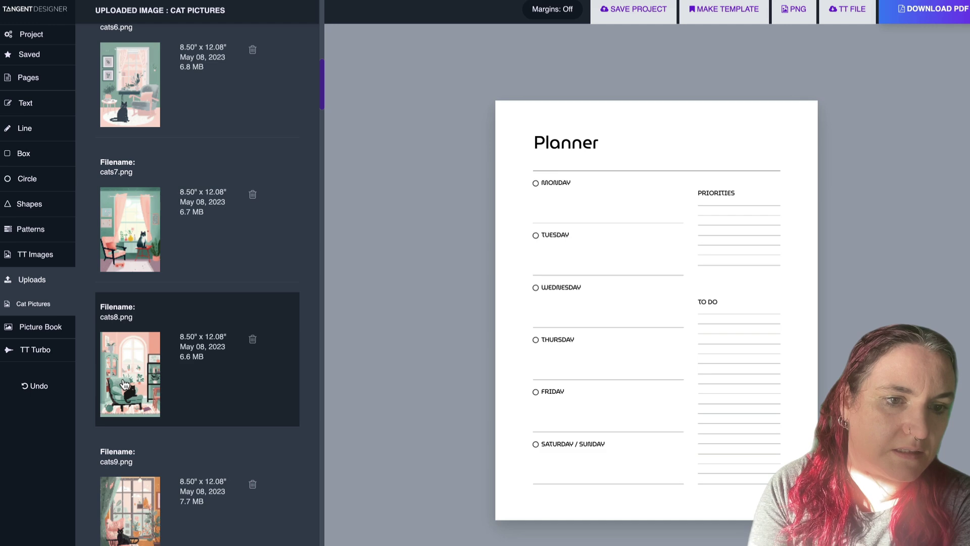
pyautogui.click(123, 384)
# Resize the cat image to full width, center it on the page, and send it behind the planner elements.
pyautogui.click(637, 233)
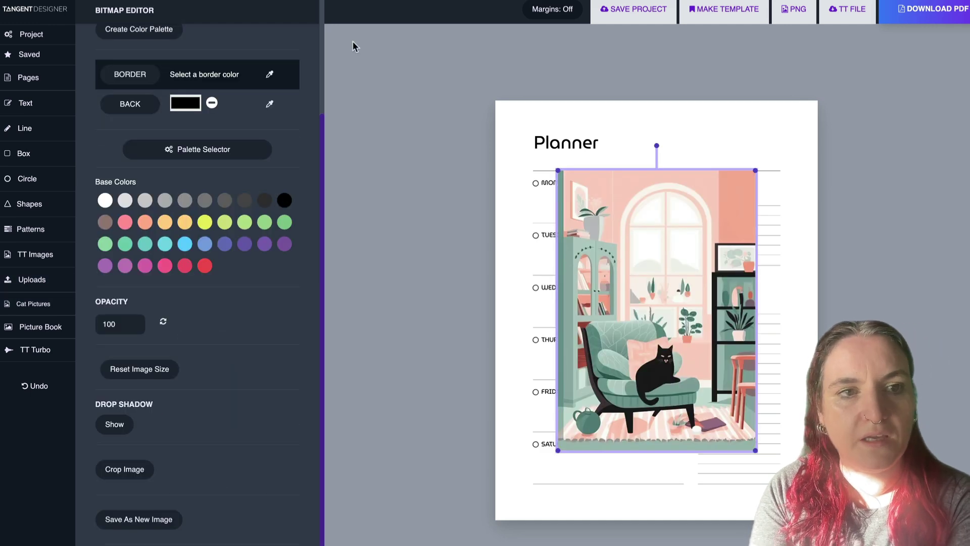
pyautogui.scroll(3, 225, 165)
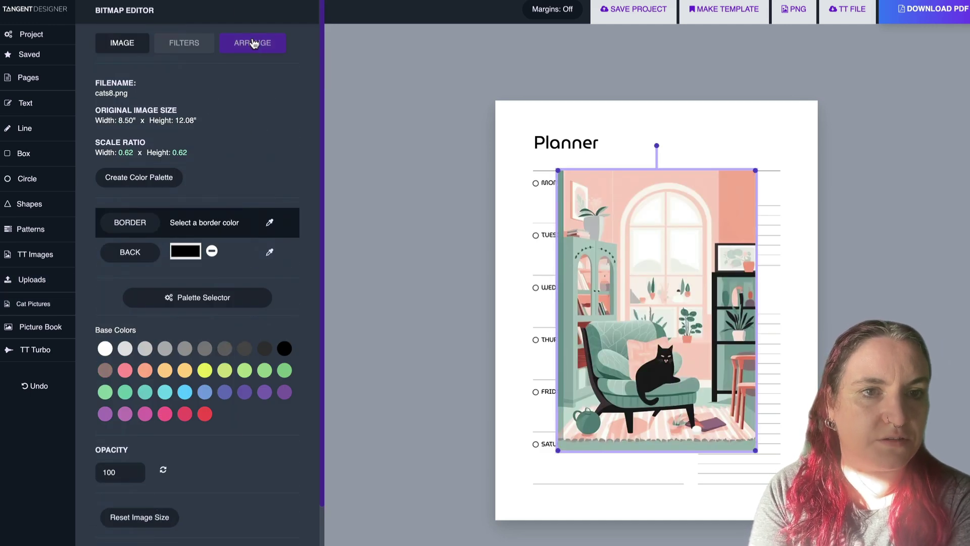
pyautogui.click(254, 45)
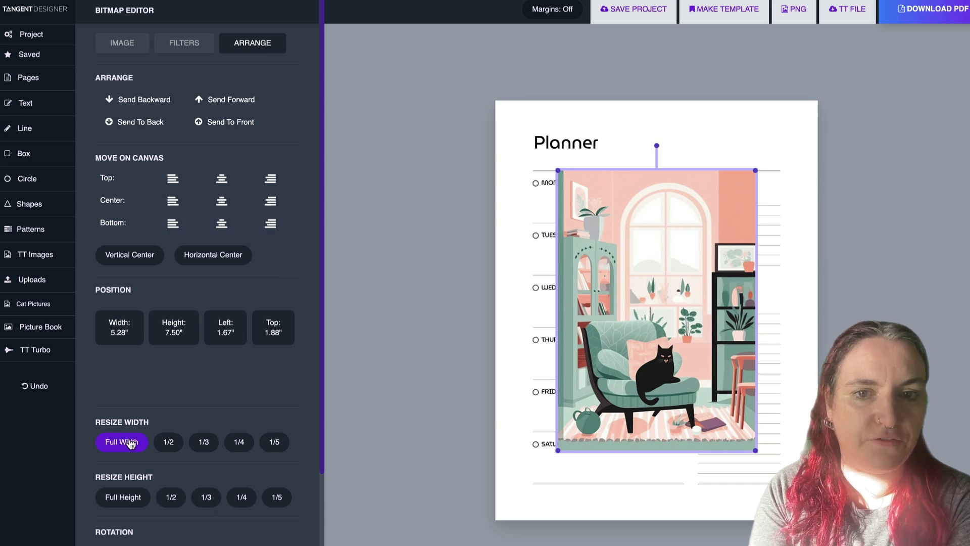
pyautogui.click(133, 442)
pyautogui.click(222, 204)
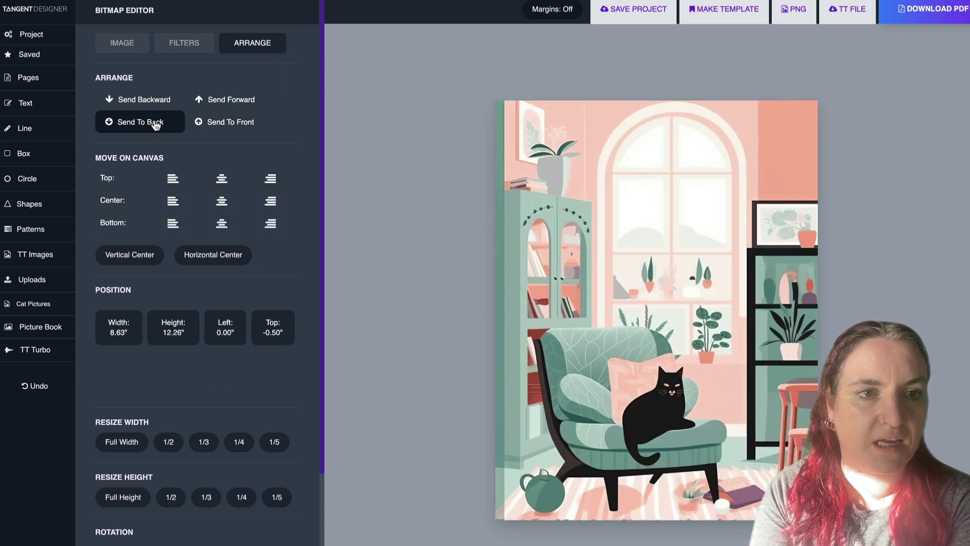
pyautogui.click(145, 124)
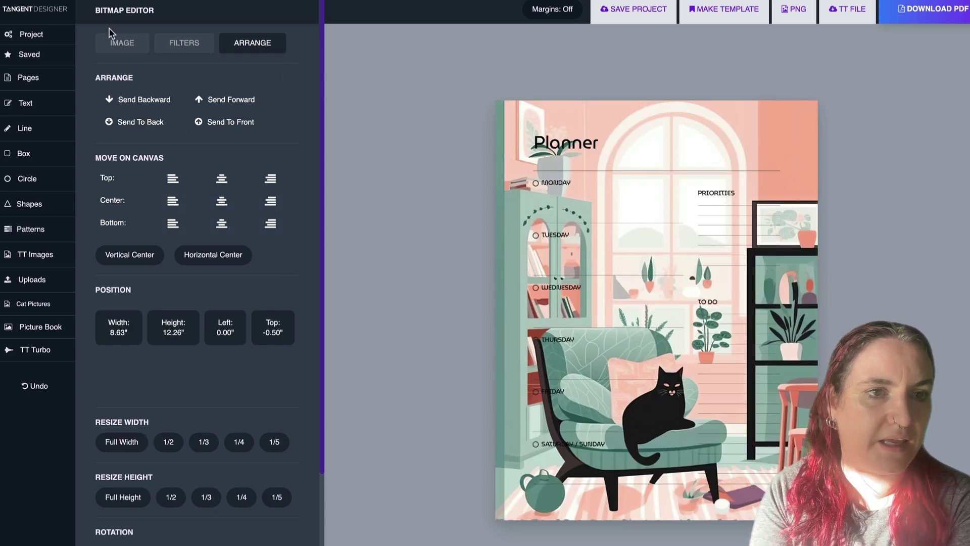
# Set the cat background image's opacity to 20 and save the project.
pyautogui.click(121, 42)
pyautogui.doubleClick(112, 472)
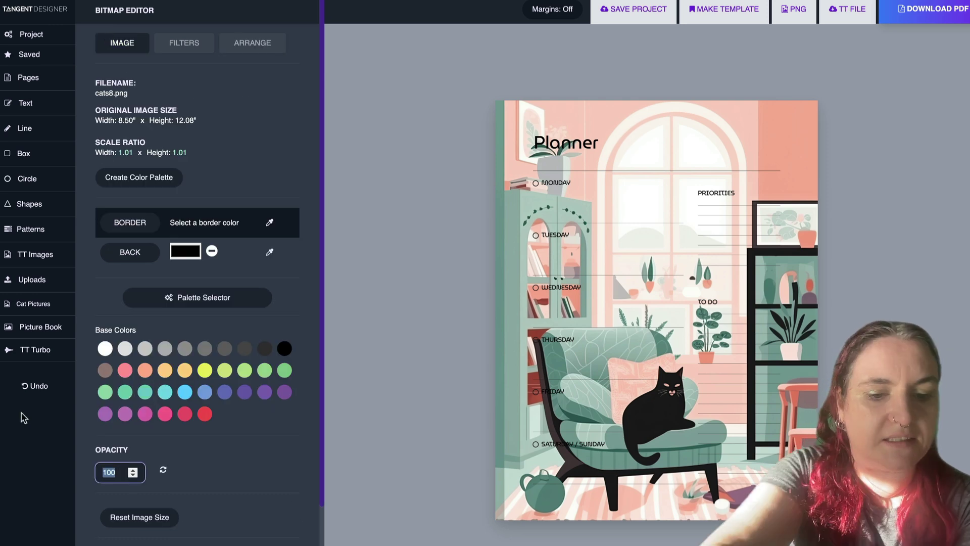
pyautogui.write('20')
pyautogui.press('Return')
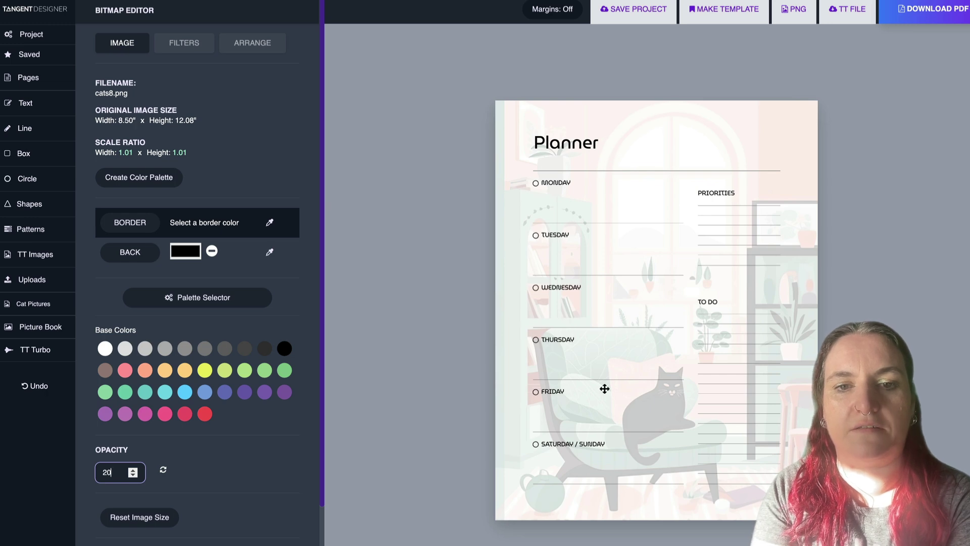
pyautogui.click(502, 345)
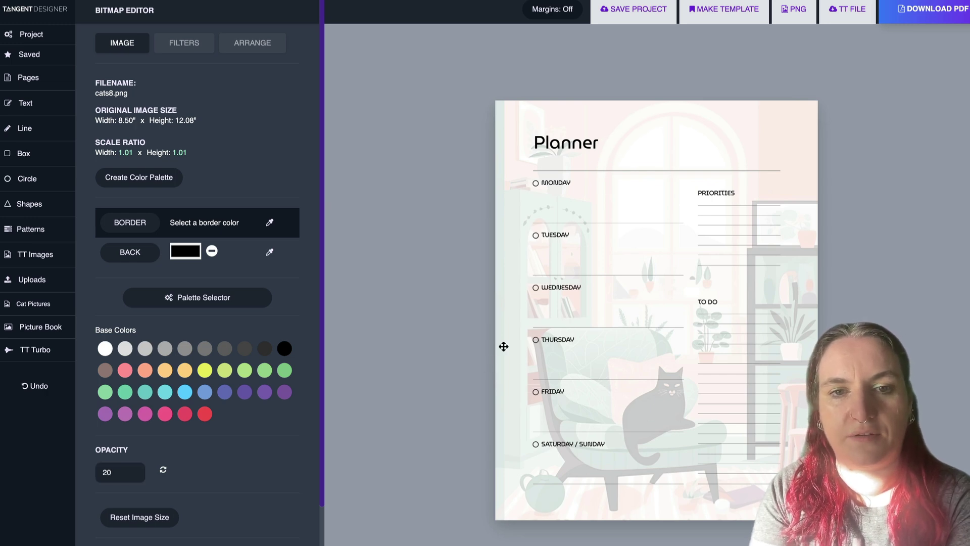
pyautogui.click(28, 77)
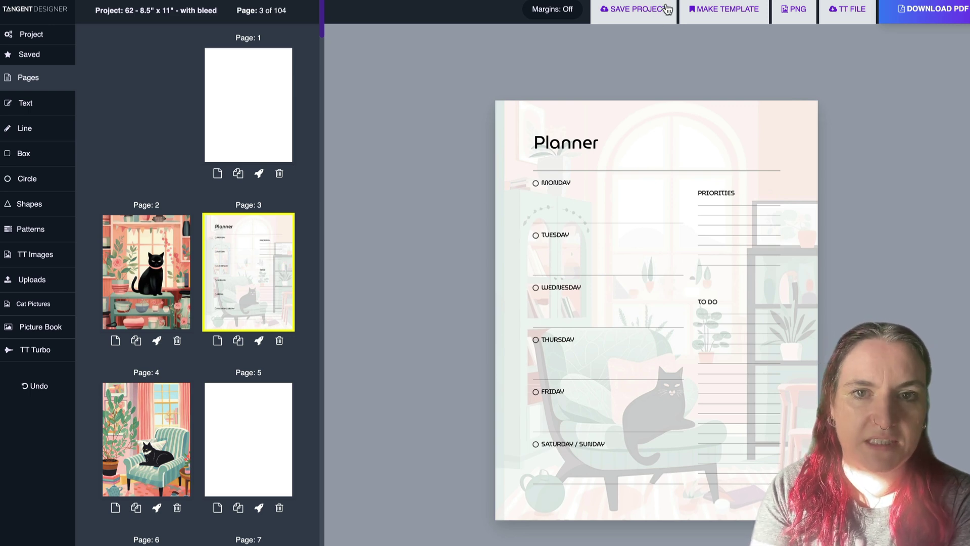
pyautogui.click(637, 15)
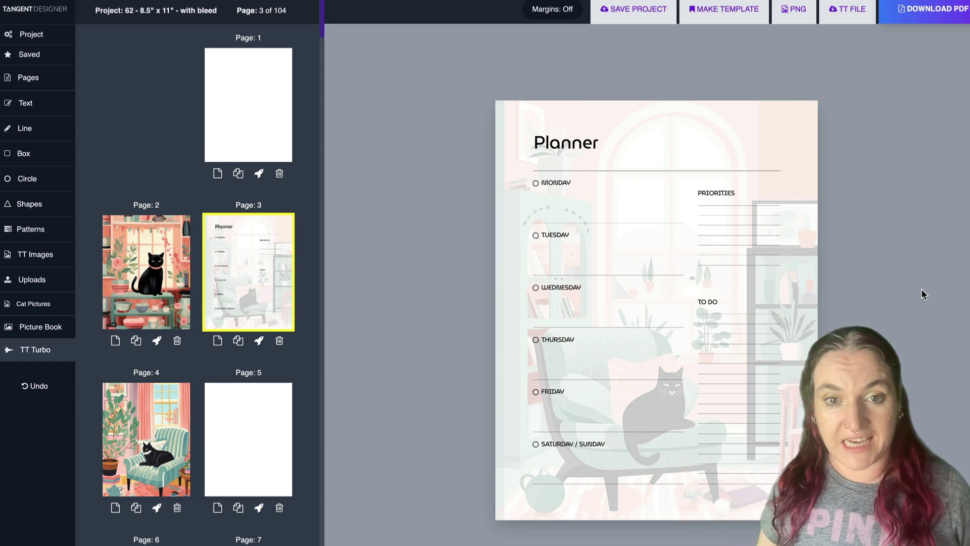
# Move the background image aside, select all the planner elements, and scale them down slightly, keeping them centered on the page.
pyautogui.click(510, 116)
pyautogui.moveTo(501, 115); pyautogui.dragTo(808, 102)
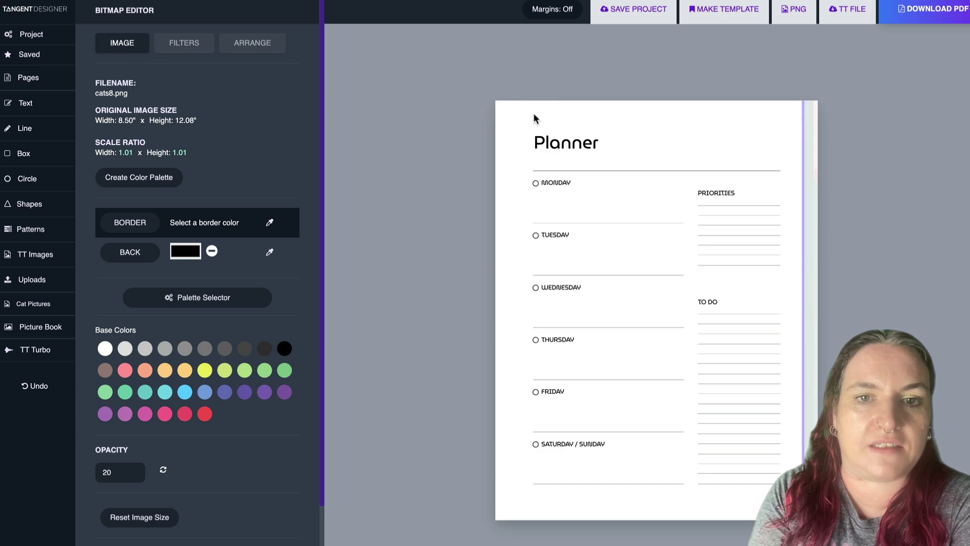
pyautogui.moveTo(496, 121); pyautogui.dragTo(784, 486)
pyautogui.moveTo(531, 484); pyautogui.dragTo(554, 457)
pyautogui.moveTo(745, 318); pyautogui.dragTo(736, 336)
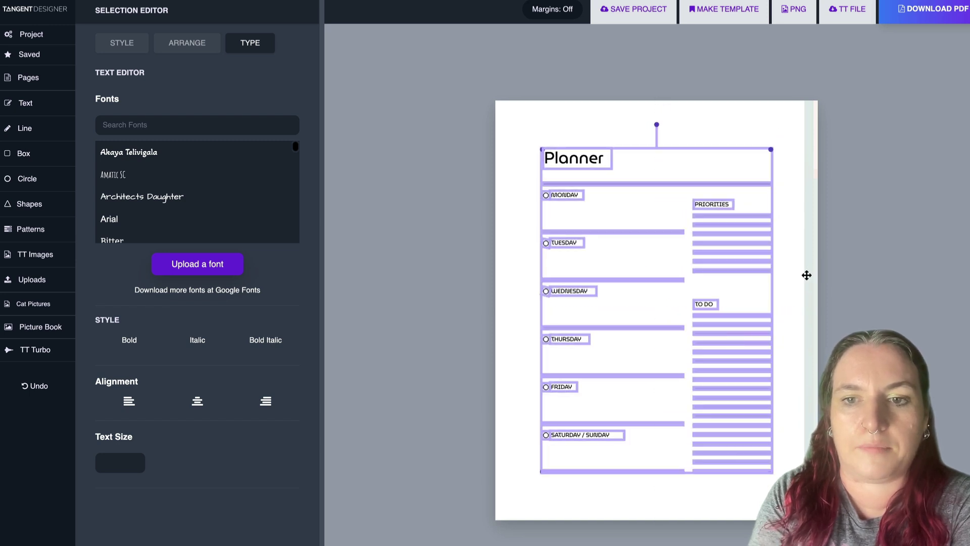
# Move the faded cat image back over the planner page and center it on the canvas.
pyautogui.click(790, 275)
pyautogui.moveTo(791, 275); pyautogui.dragTo(484, 299)
pyautogui.moveTo(647, 101); pyautogui.dragTo(654, 110)
pyautogui.click(259, 49)
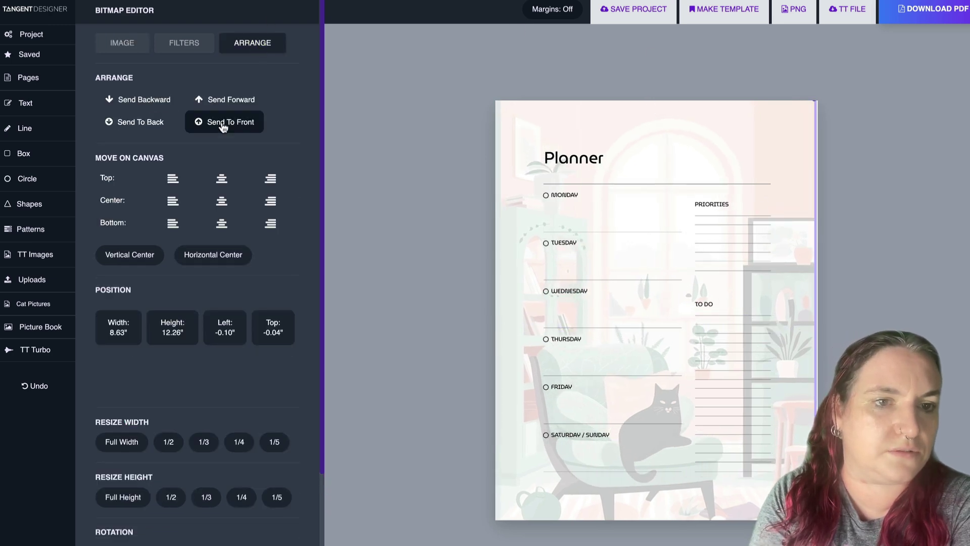
pyautogui.click(224, 201)
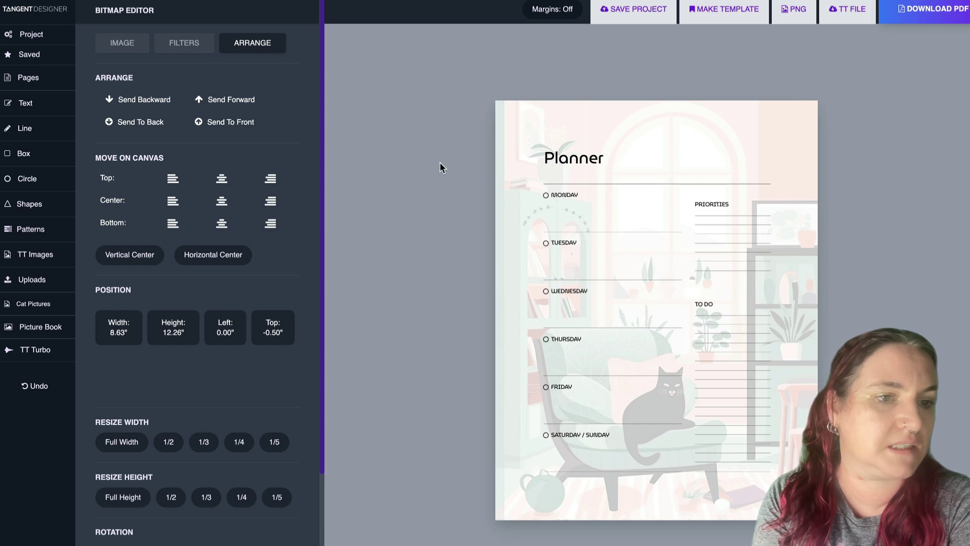
# Switch to ChatGPT and request 52 positive, warm thoughts about home in a friendly style, with a focus on relaxation.
pyautogui.click(33, 348)
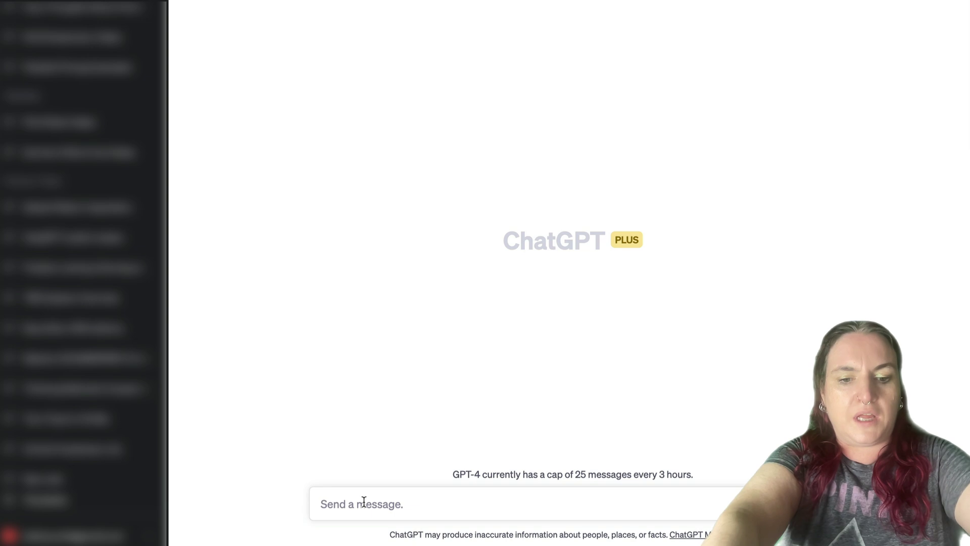
pyautogui.write('52 po')
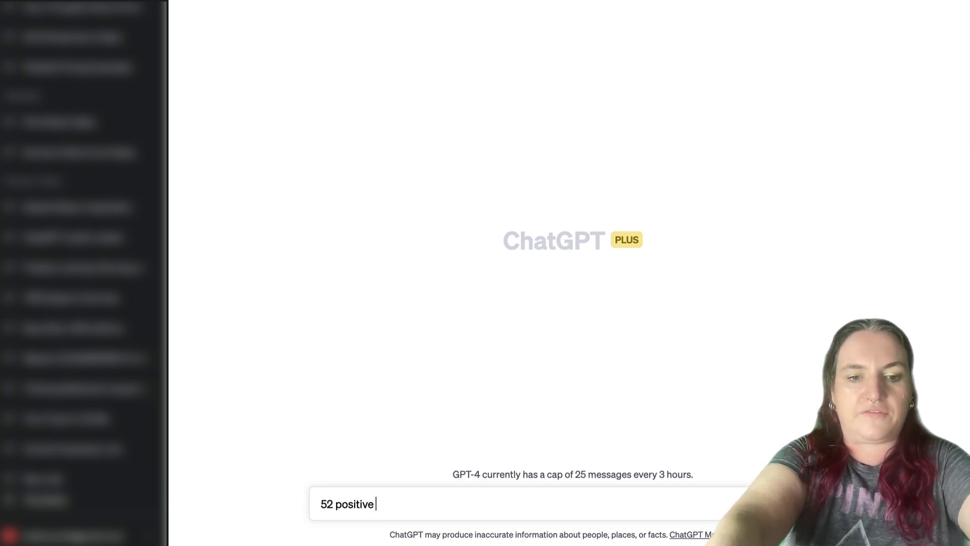
pyautogui.write('sitive, warm thoughts about home in a friendly style')
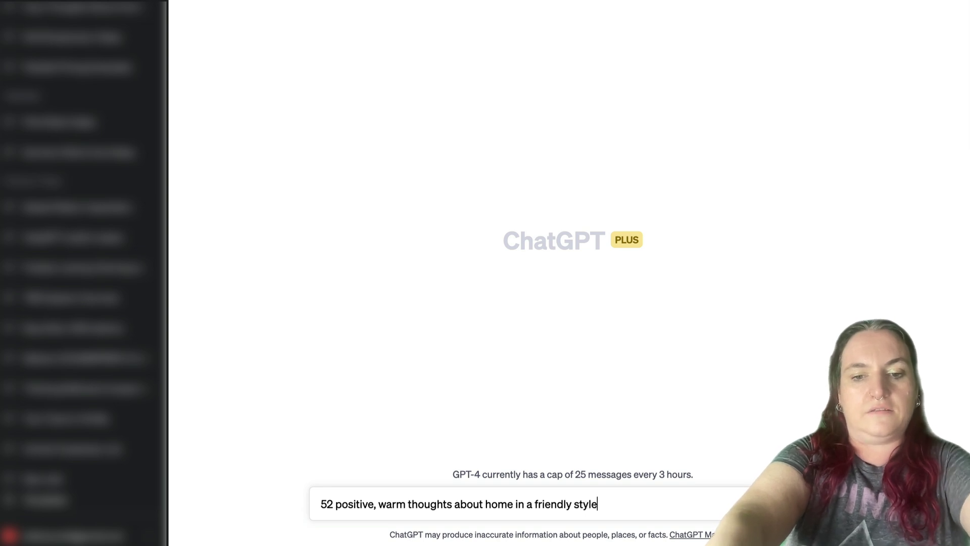
pyautogui.write('ith a focus on relax')
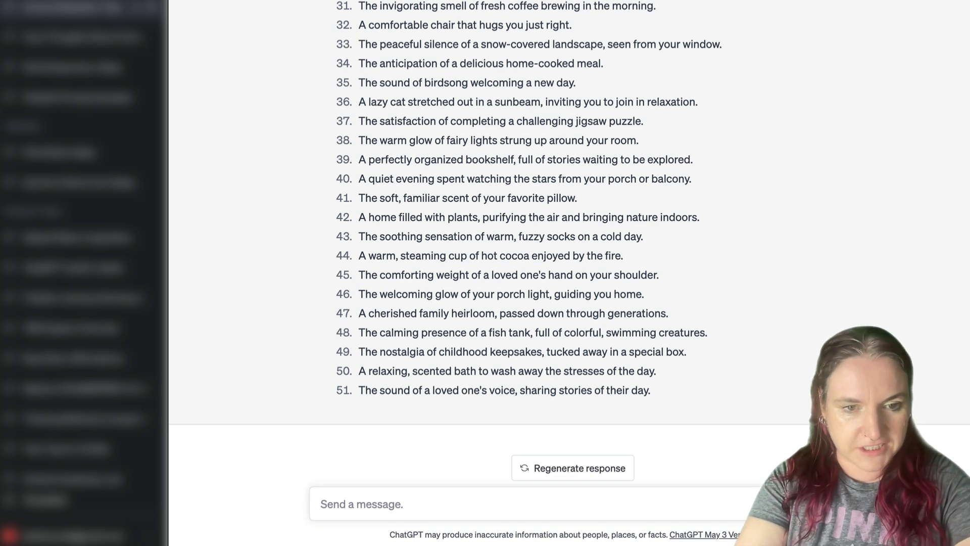
# Ask ChatGPT to please give two more thoughts.
pyautogui.write('Plea')
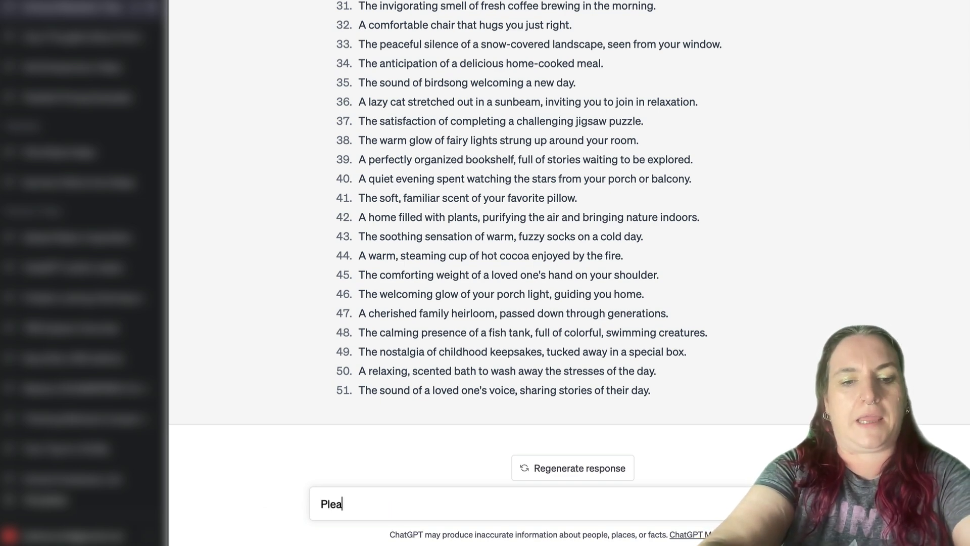
pyautogui.write('se give me two more')
pyautogui.press('Return')
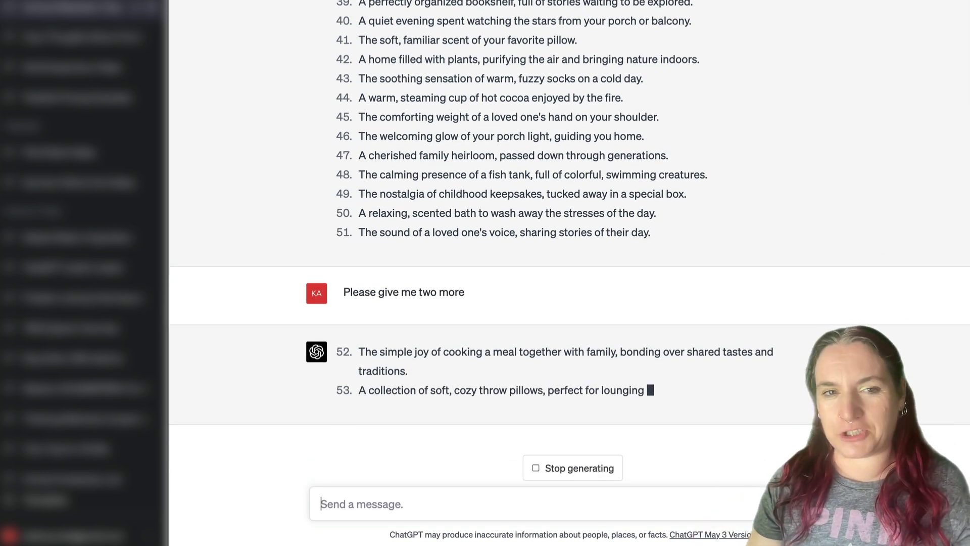
# Copy the first 51 generated thoughts from the ChatGPT reply.
pyautogui.scroll(15, 446, 407)
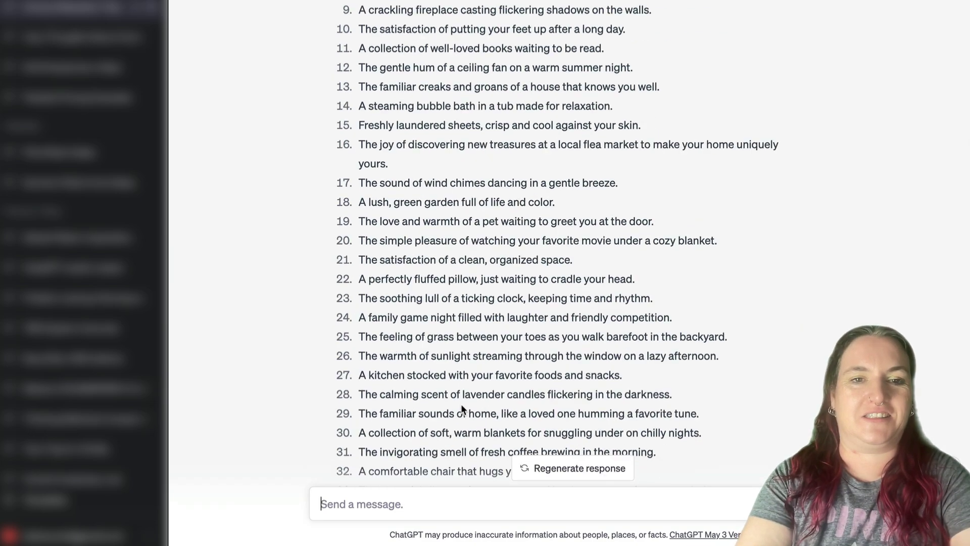
pyautogui.moveTo(358, 7); pyautogui.dragTo(658, 230)
pyautogui.scroll(-12, 630, 286)
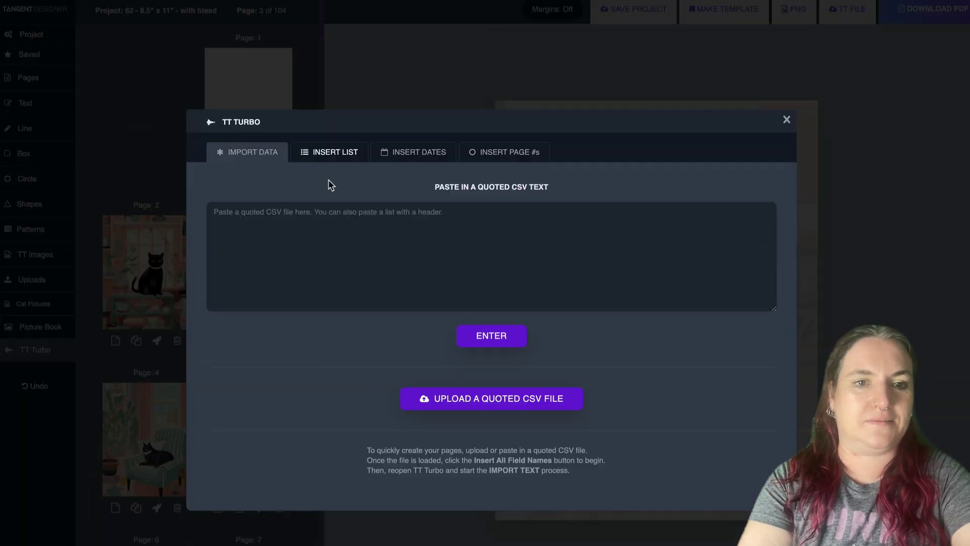
# Switch to Tangent Designer and fill a TT Turbo list titled "Thoughts" with the copied thoughts.
pyautogui.click(284, 222)
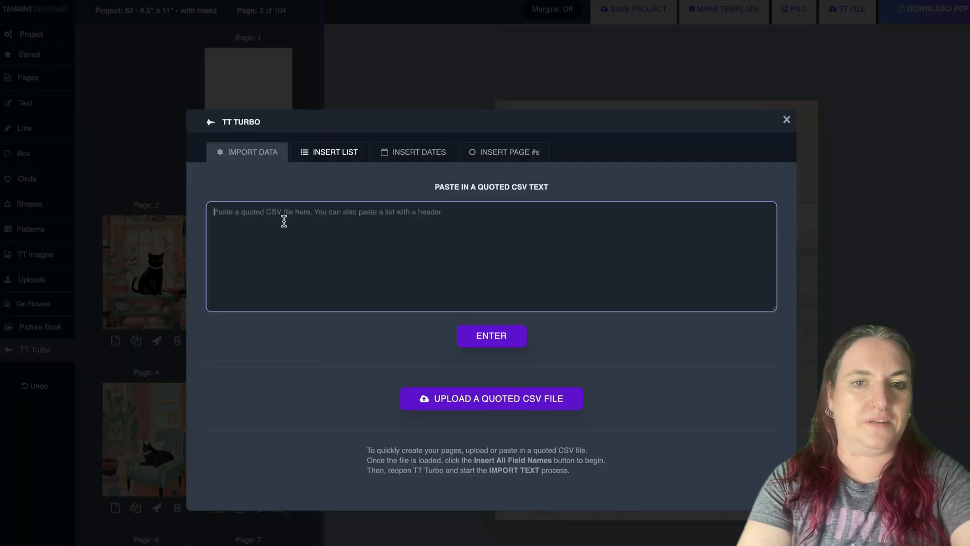
pyautogui.click(330, 160)
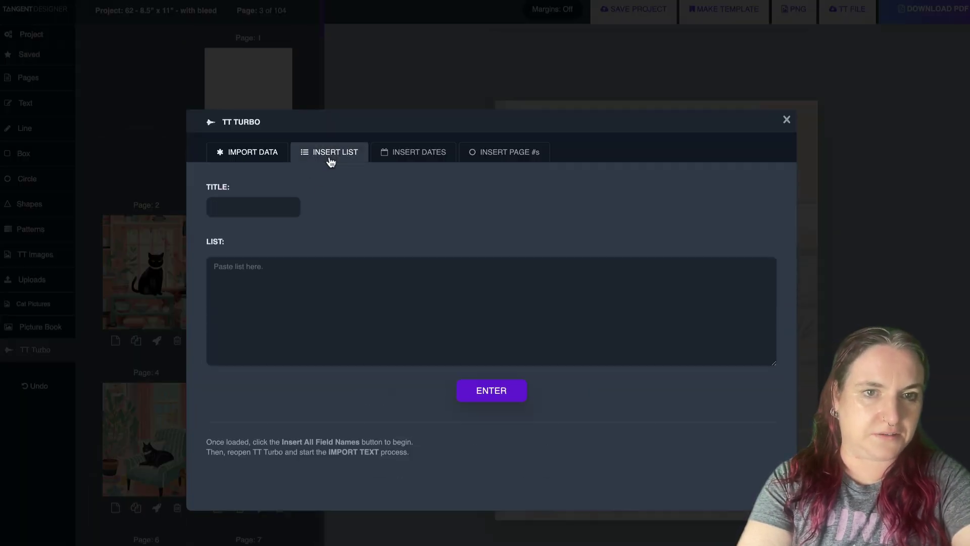
pyautogui.click(253, 204)
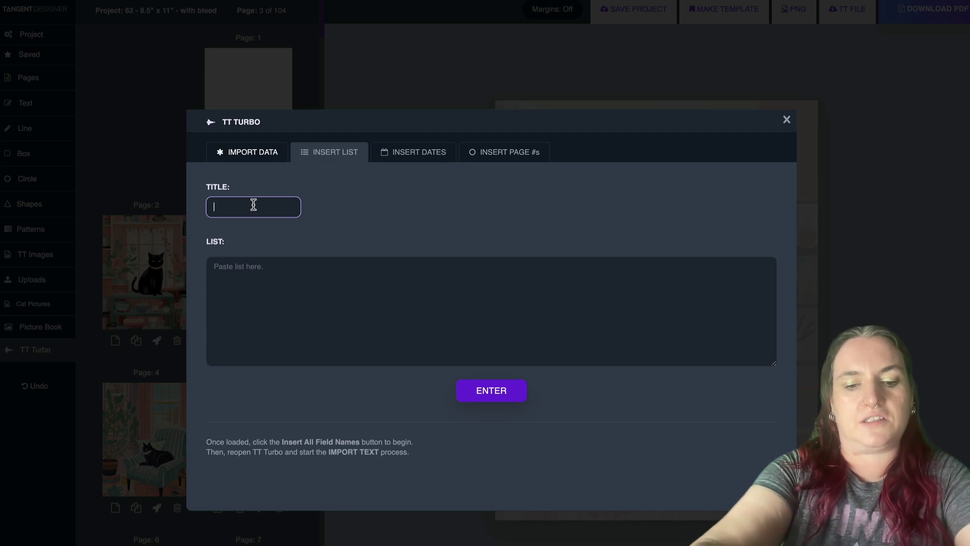
pyautogui.write('Thoughts')
pyautogui.click(237, 266)
pyautogui.hotkey('ctrl', 'v')
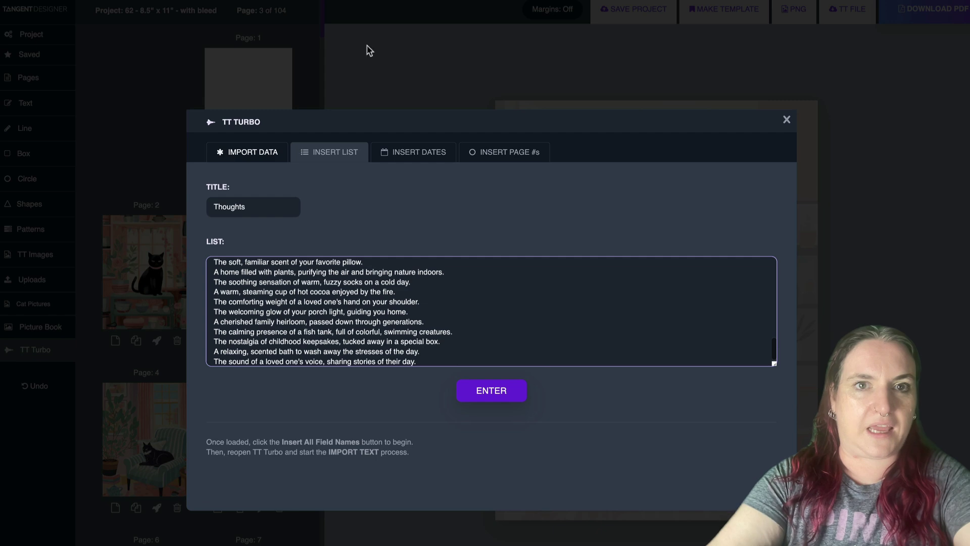
# Copy thoughts 52 and 53 from ChatGPT, append them to the Thoughts list, and load it into TT Turbo.
pyautogui.hotkey('ctrl', 'Tab')
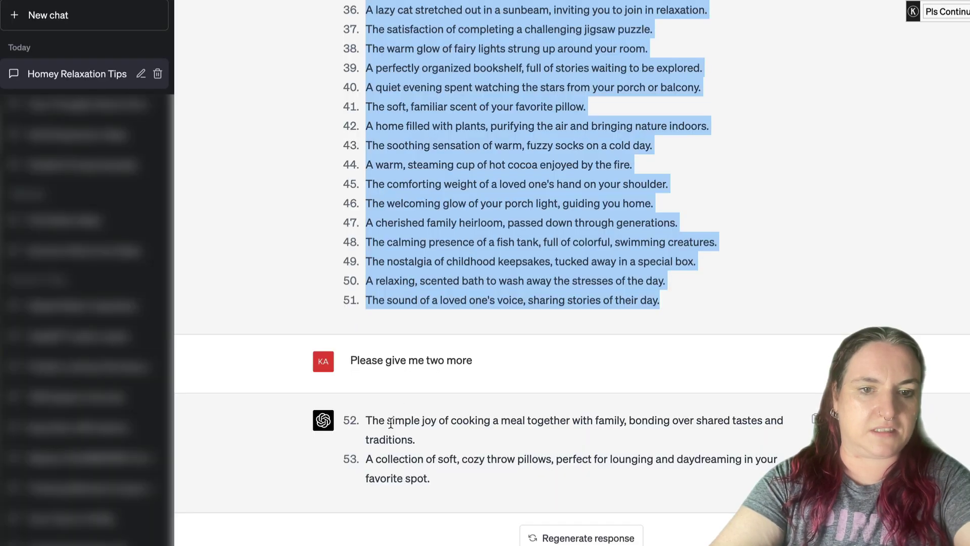
pyautogui.moveTo(362, 425); pyautogui.dragTo(458, 480)
pyautogui.hotkey('ctrl', 'c')
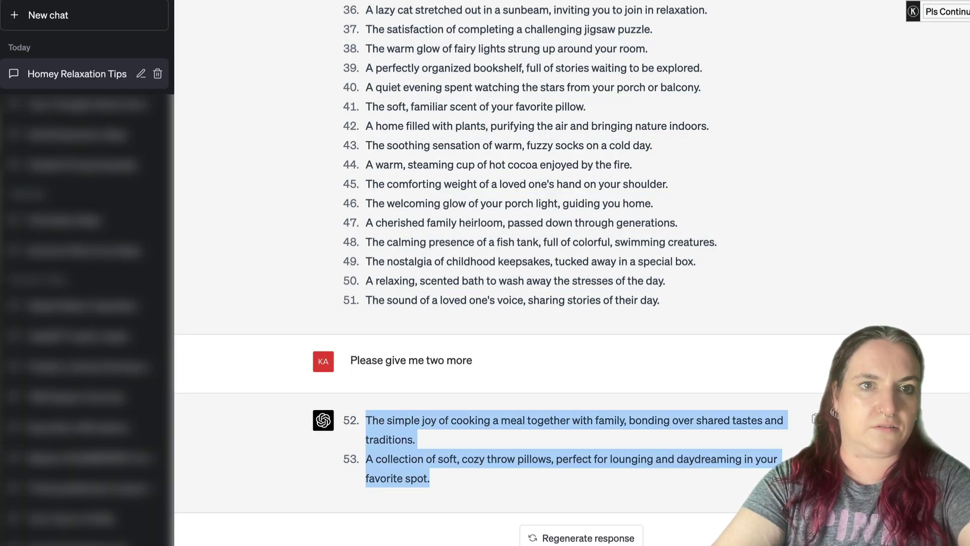
pyautogui.hotkey('ctrl', 'Tab')
pyautogui.press('Return')
pyautogui.hotkey('ctrl', 'v')
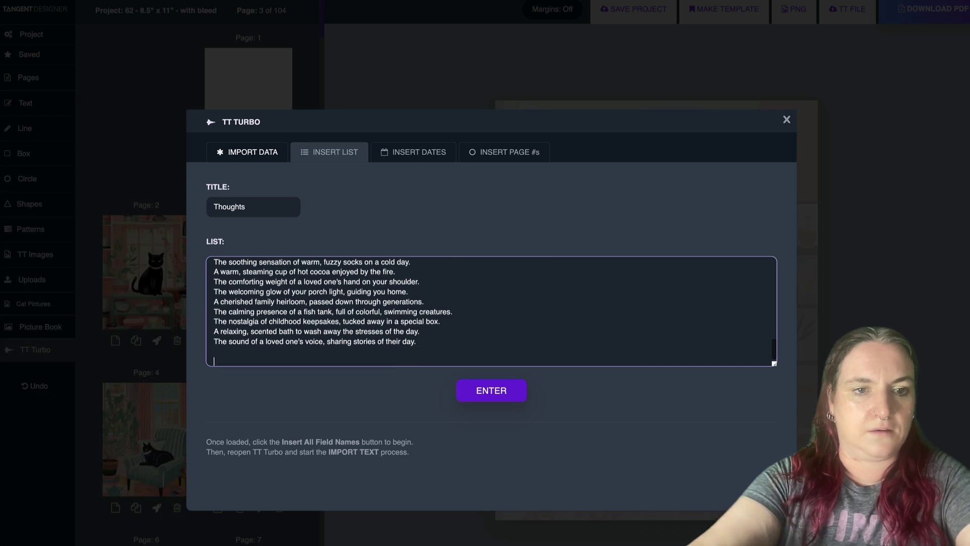
pyautogui.click(500, 392)
pyautogui.scroll(-15, 422, 239)
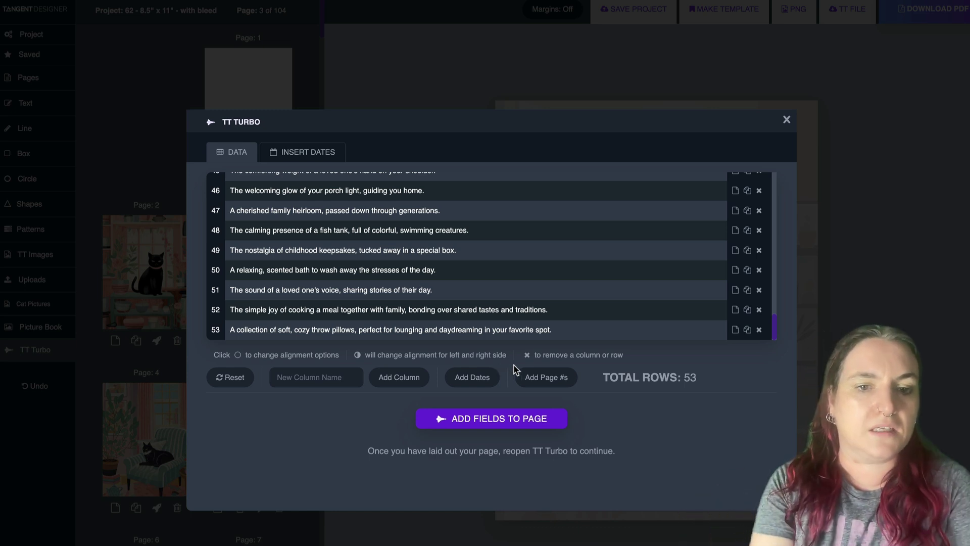
# Begin inserting dates in TT Turbo and set the start of the date range to 01/01/2024.
pyautogui.click(254, 154)
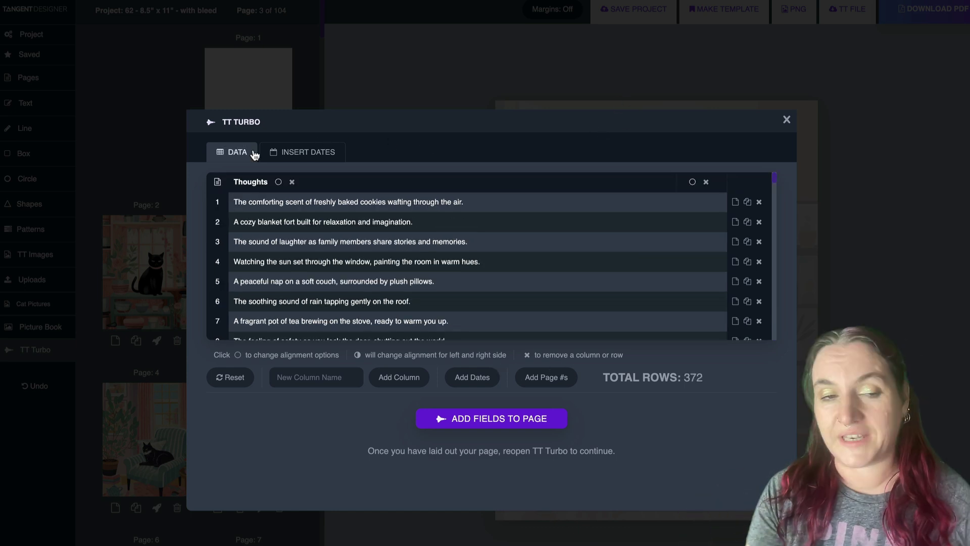
pyautogui.click(302, 158)
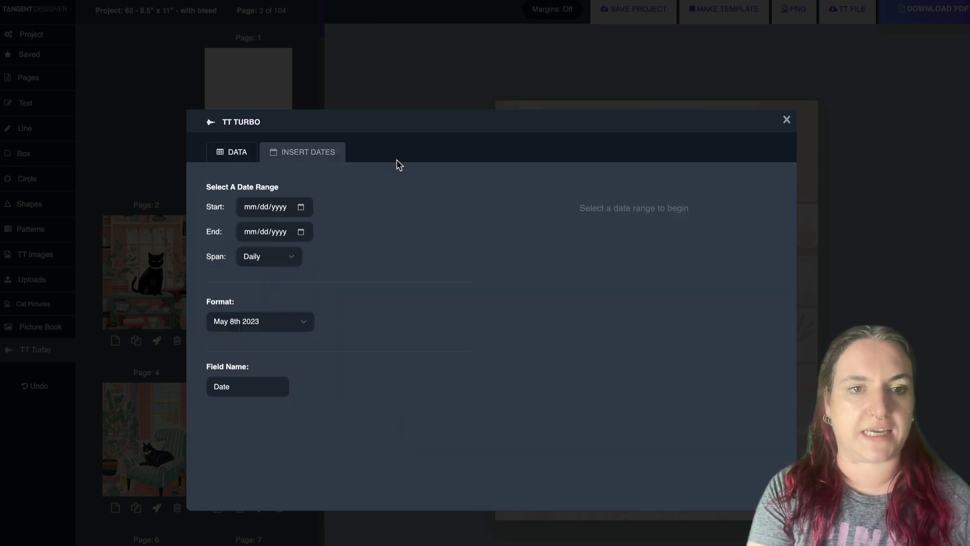
pyautogui.click(301, 208)
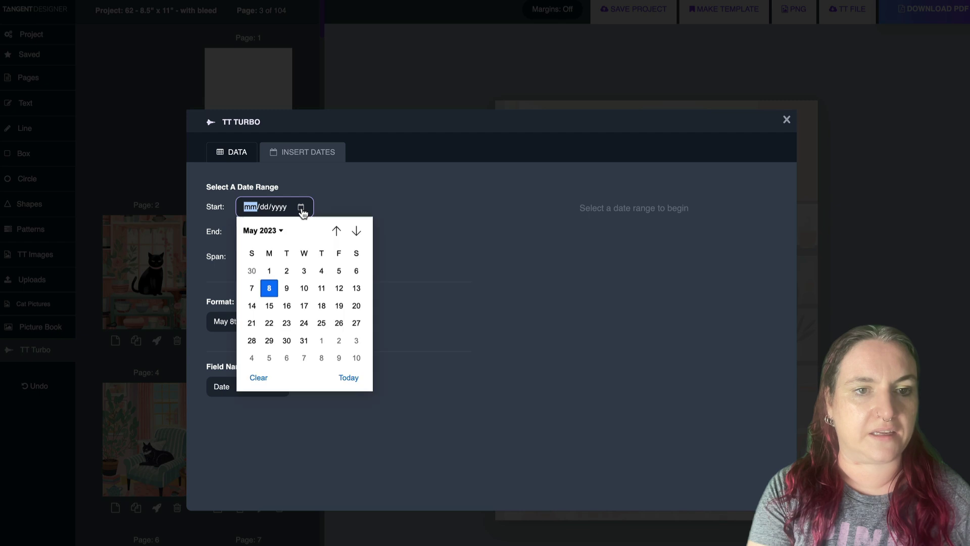
pyautogui.click(276, 232)
pyautogui.click(259, 329)
pyautogui.click(257, 274)
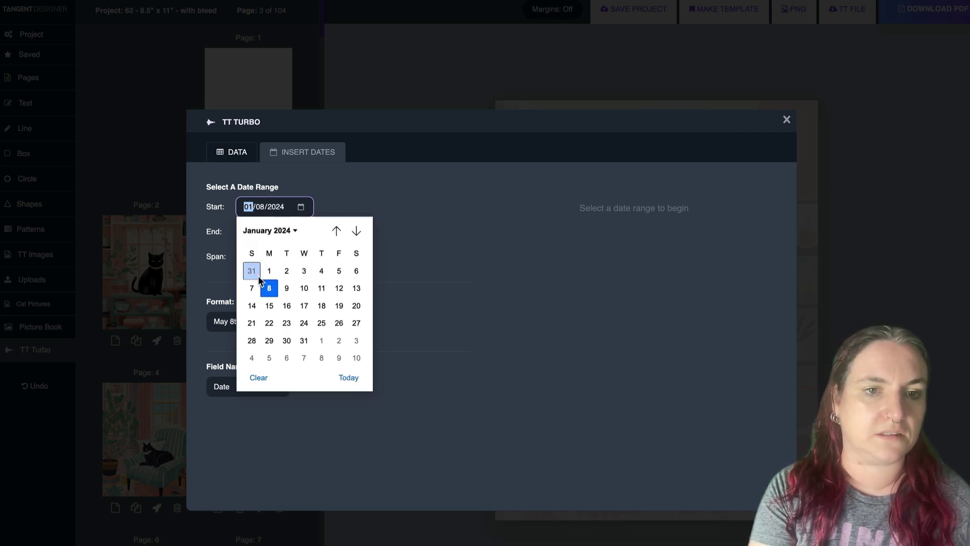
pyautogui.press('Escape')
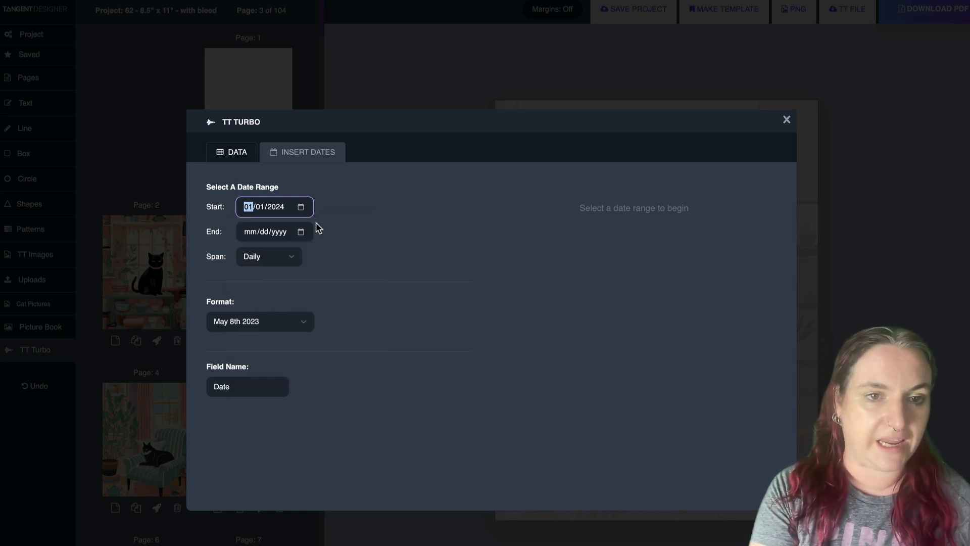
# Set the end of the date range to 01/06/2025.
pyautogui.click(301, 232)
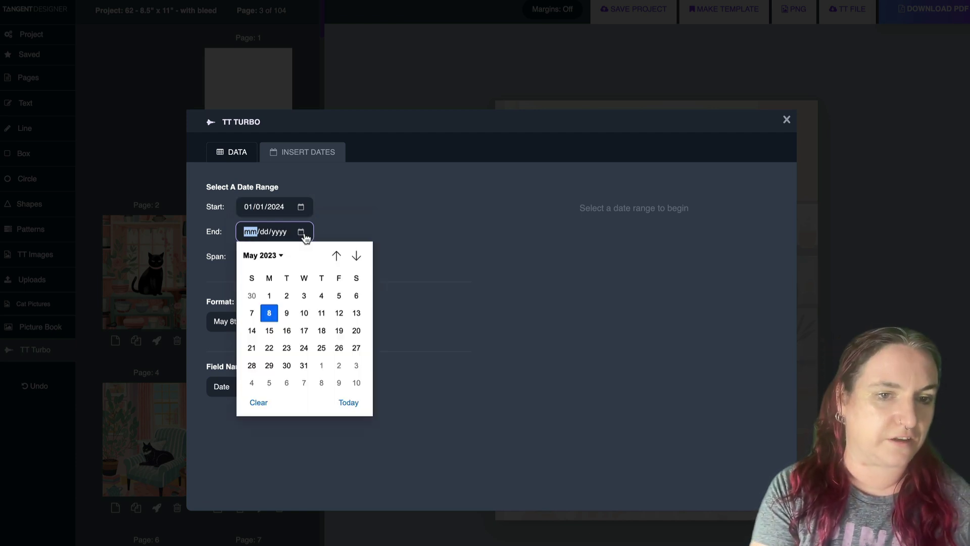
pyautogui.click(270, 256)
pyautogui.click(263, 356)
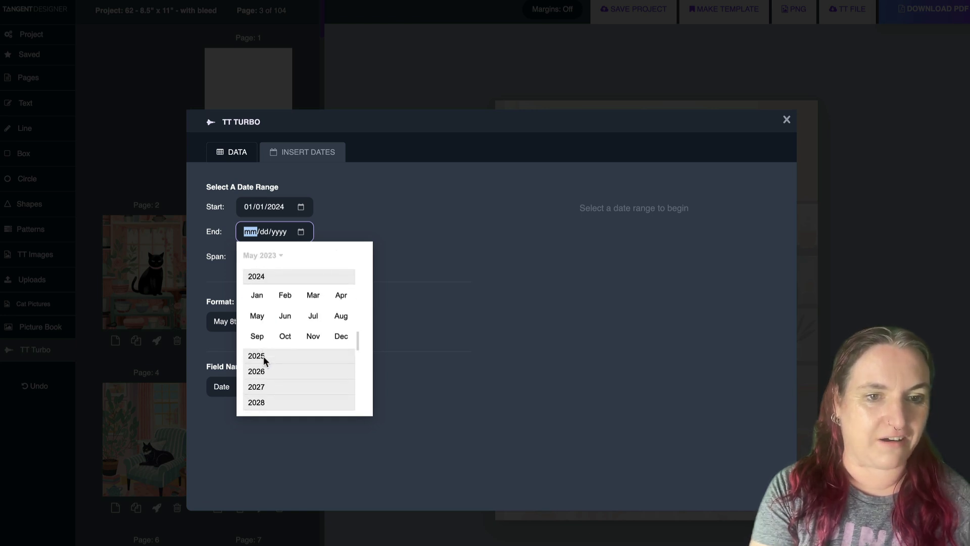
pyautogui.click(346, 338)
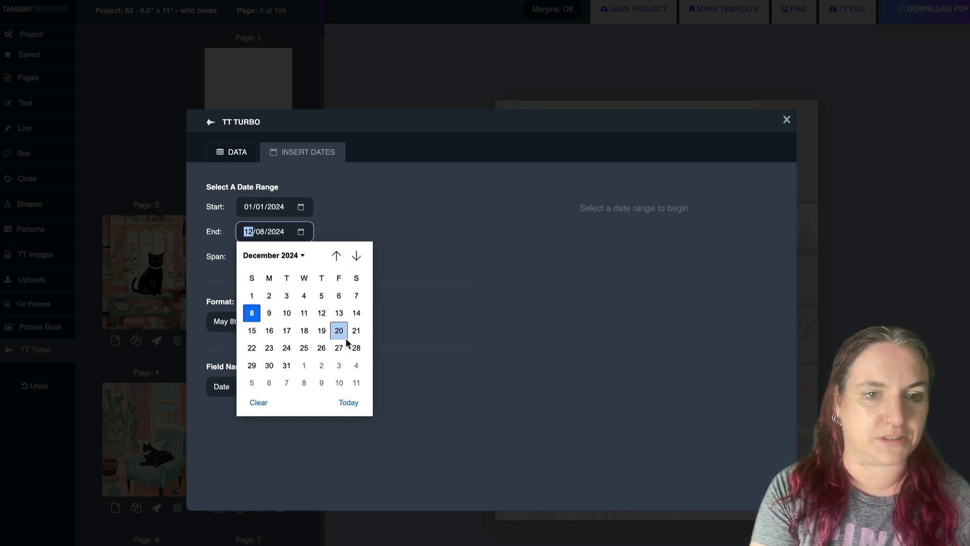
pyautogui.click(270, 383)
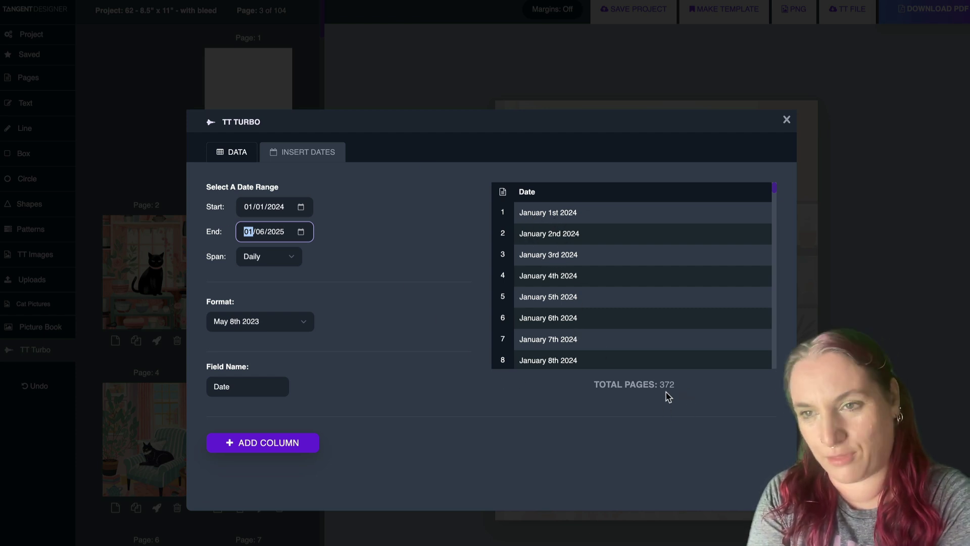
# Set the date span to Weekly and add the dates as a column to the TT Turbo data.
pyautogui.click(282, 256)
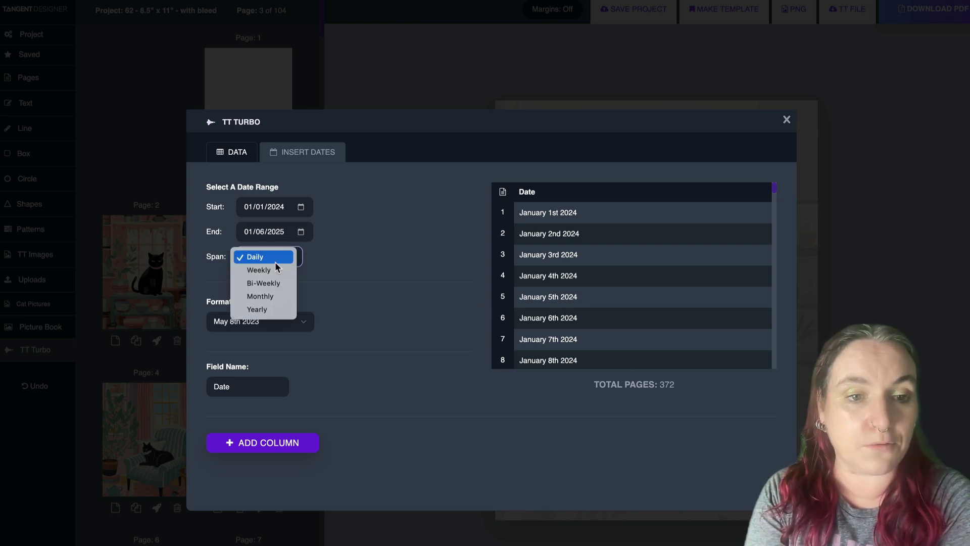
pyautogui.click(272, 268)
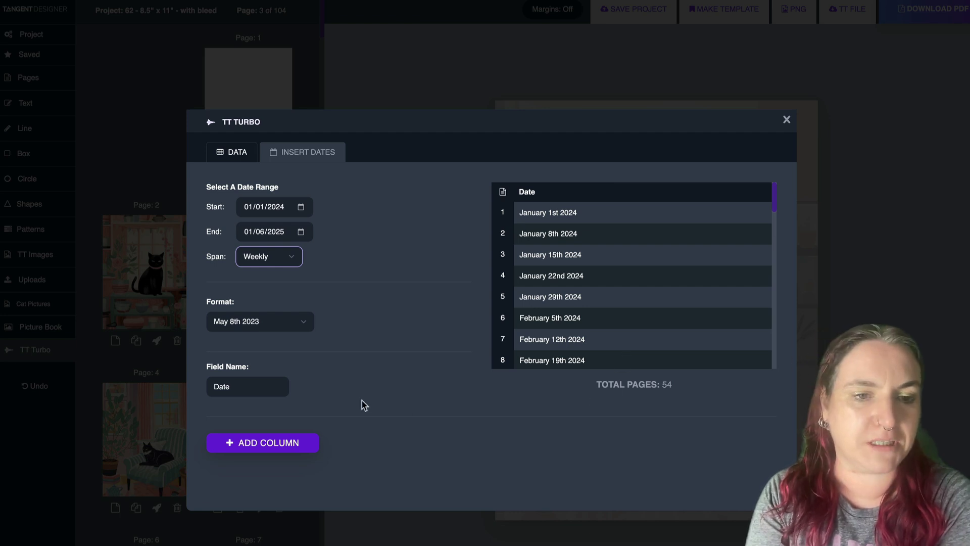
pyautogui.click(261, 448)
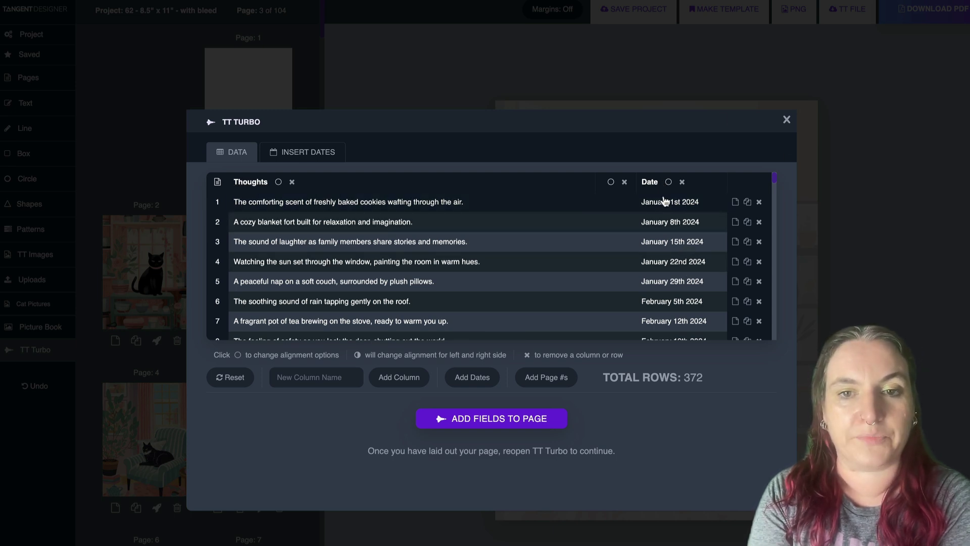
# Add the Thoughts and Date fields to the planner page and center-align the Thoughts text.
pyautogui.click(669, 182)
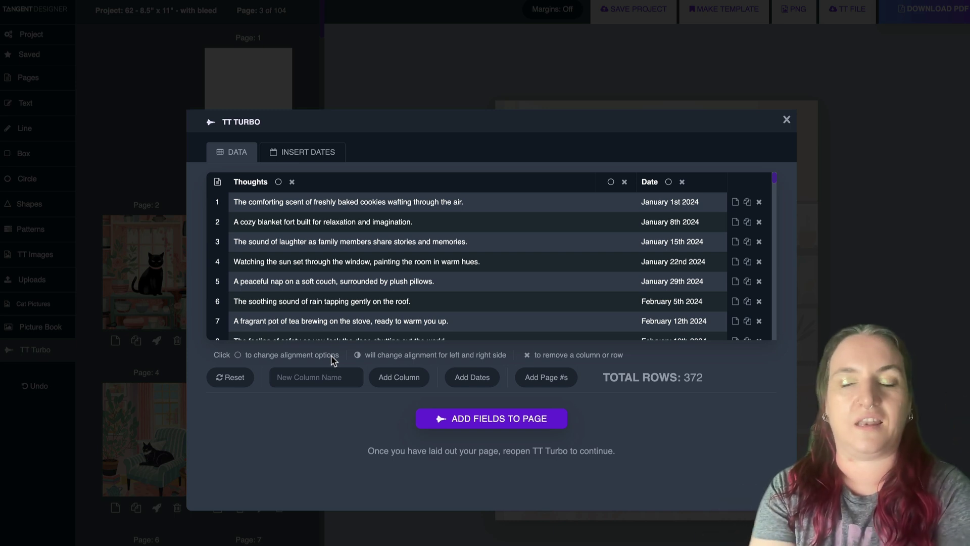
pyautogui.click(498, 430)
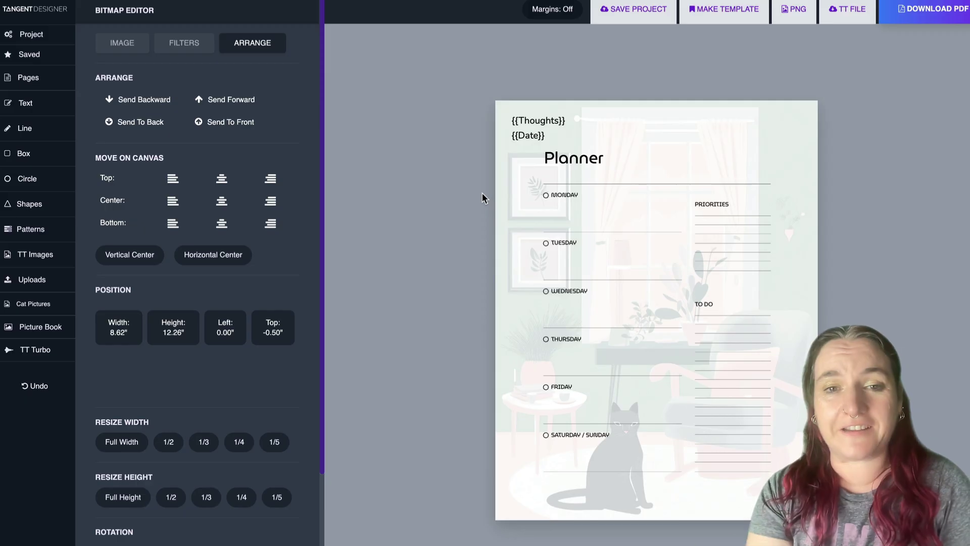
pyautogui.click(532, 133)
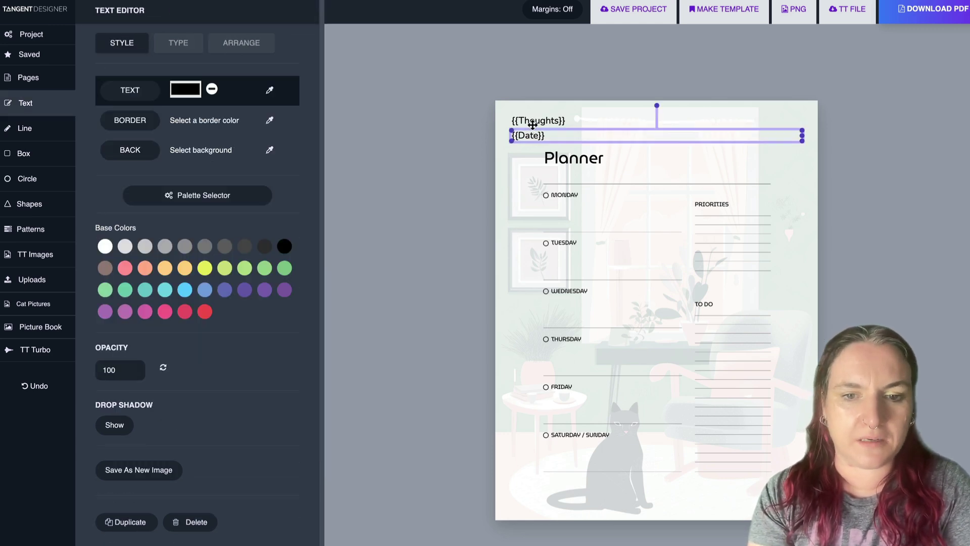
pyautogui.click(533, 124)
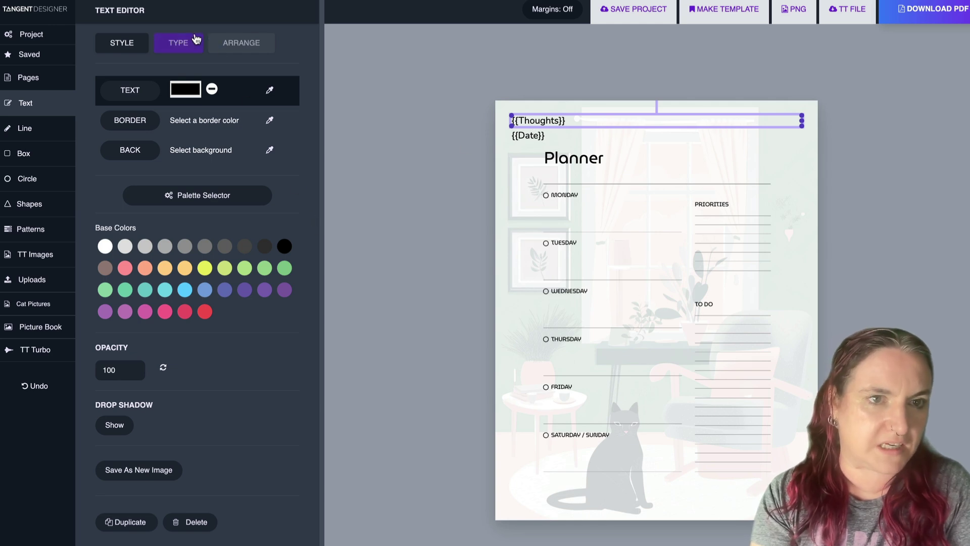
pyautogui.click(182, 42)
pyautogui.click(197, 464)
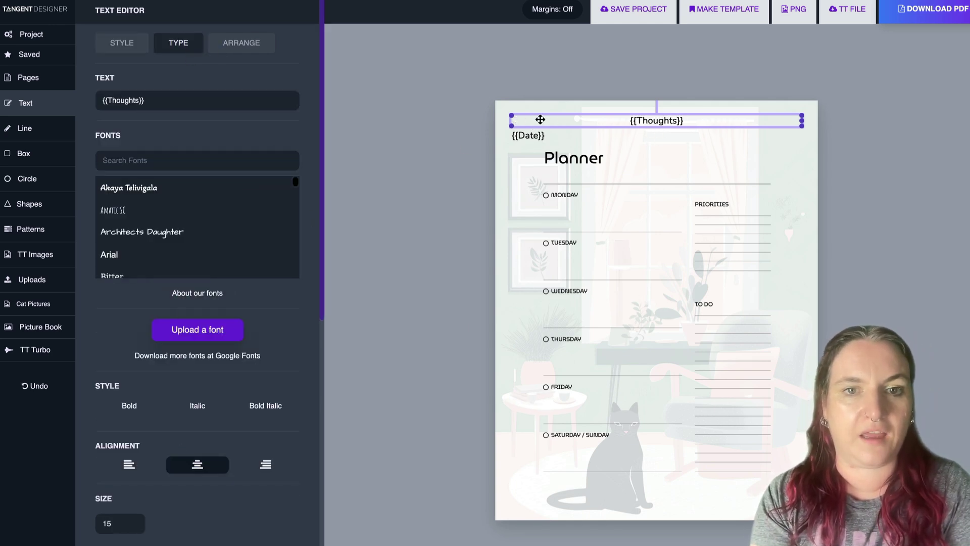
# Right-align the Date field, narrow its box, and place it just above the planner's top line, flush with the line's right end.
pyautogui.click(534, 134)
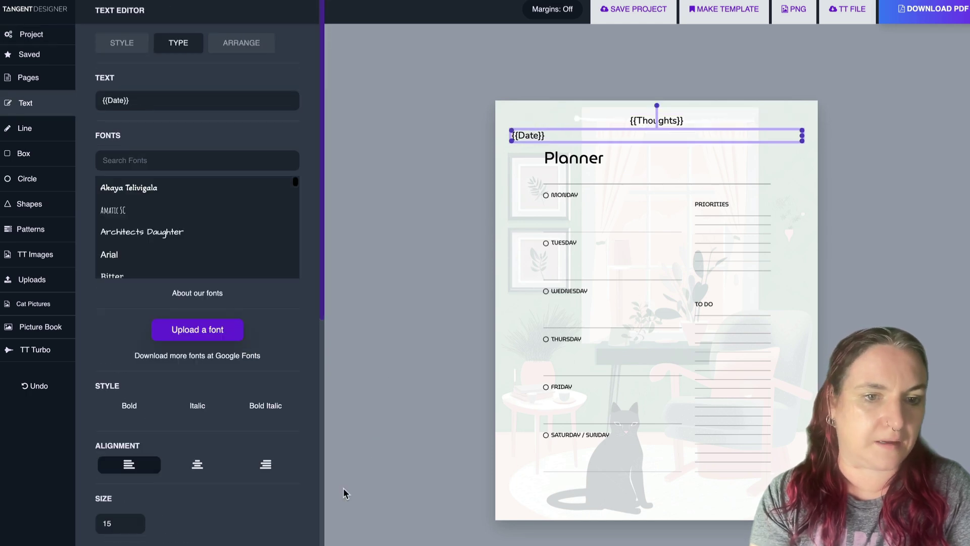
pyautogui.click(266, 464)
pyautogui.moveTo(802, 136); pyautogui.dragTo(746, 177)
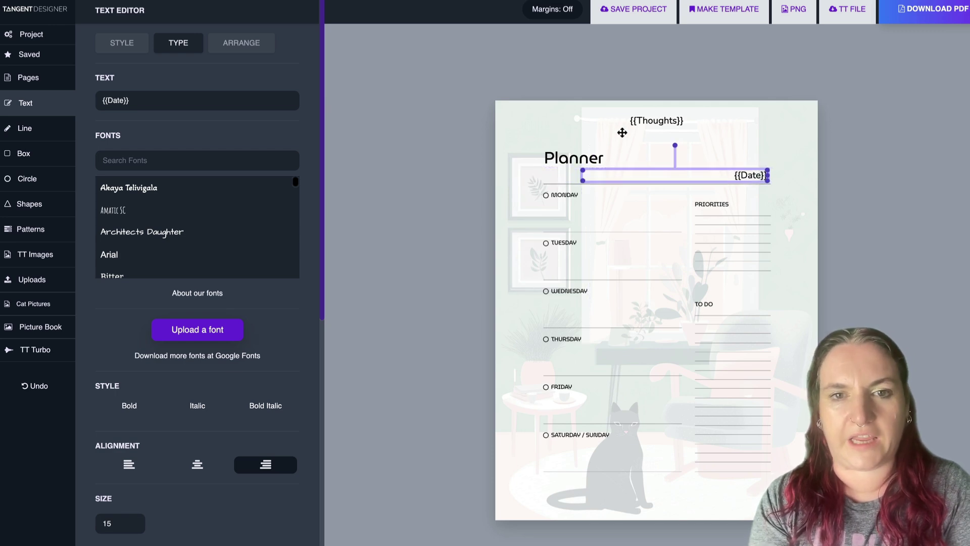
# Delete the Planner title from page 3 and move the Thoughts field down toward the space above the Date field.
pyautogui.click(575, 153)
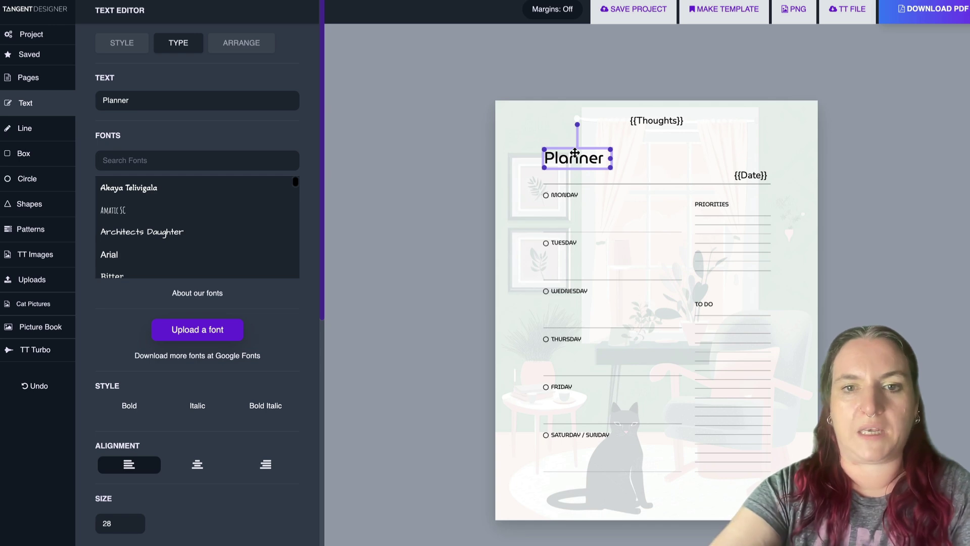
pyautogui.press('Delete')
pyautogui.moveTo(651, 121); pyautogui.dragTo(651, 144)
# Set the Thoughts text size to 17 and move the field up slightly, leaving room above the Date for a second line.
pyautogui.click(132, 526)
pyautogui.click(132, 526)
pyautogui.click(132, 525)
pyautogui.click(133, 525)
pyautogui.click(133, 521)
pyautogui.click(133, 521)
pyautogui.click(132, 521)
pyautogui.click(132, 521)
pyautogui.click(132, 521)
pyautogui.click(133, 521)
pyautogui.click(132, 521)
pyautogui.click(133, 521)
pyautogui.click(133, 521)
pyautogui.click(133, 521)
pyautogui.click(133, 521)
pyautogui.click(133, 521)
pyautogui.click(132, 525)
pyautogui.click(132, 526)
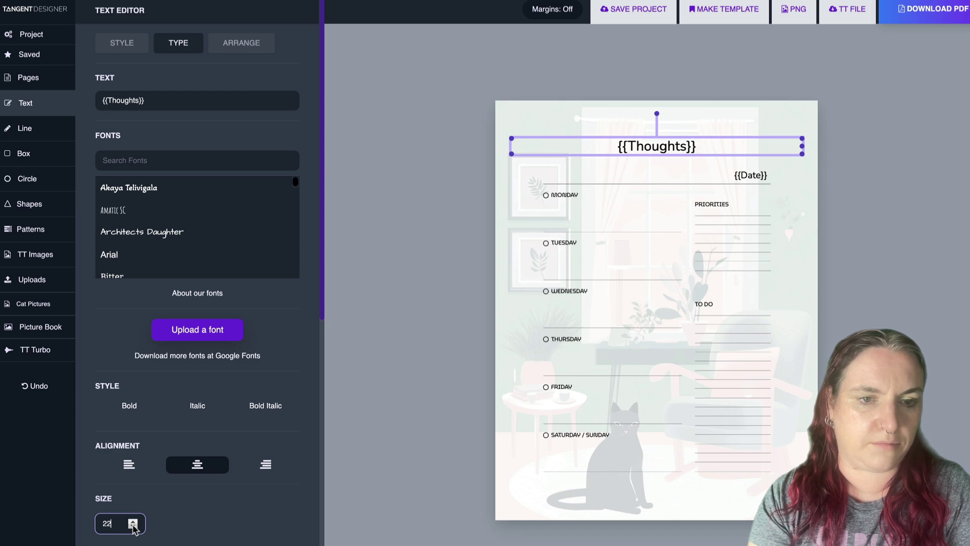
pyautogui.click(133, 525)
pyautogui.click(133, 525)
pyautogui.click(132, 526)
pyautogui.click(133, 525)
pyautogui.click(132, 526)
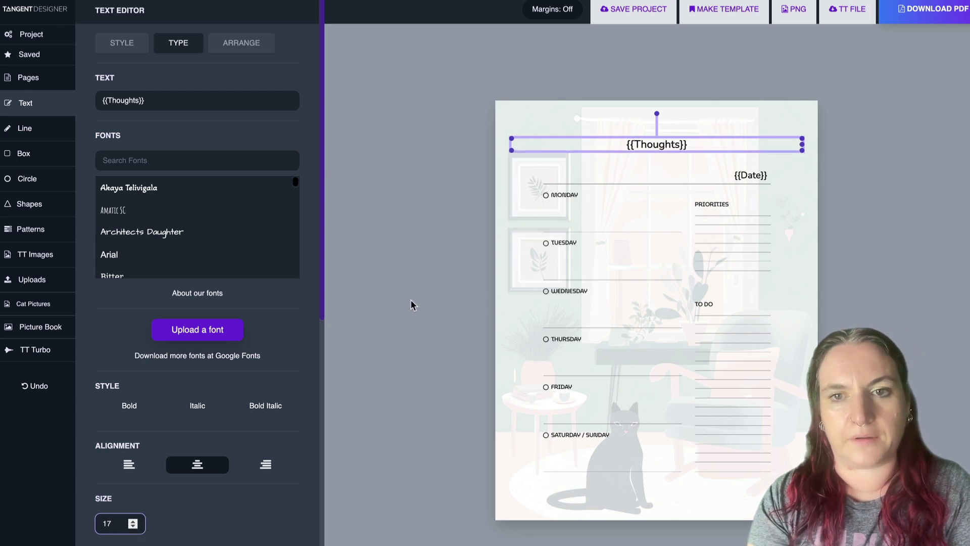
pyautogui.moveTo(653, 142); pyautogui.dragTo(655, 133)
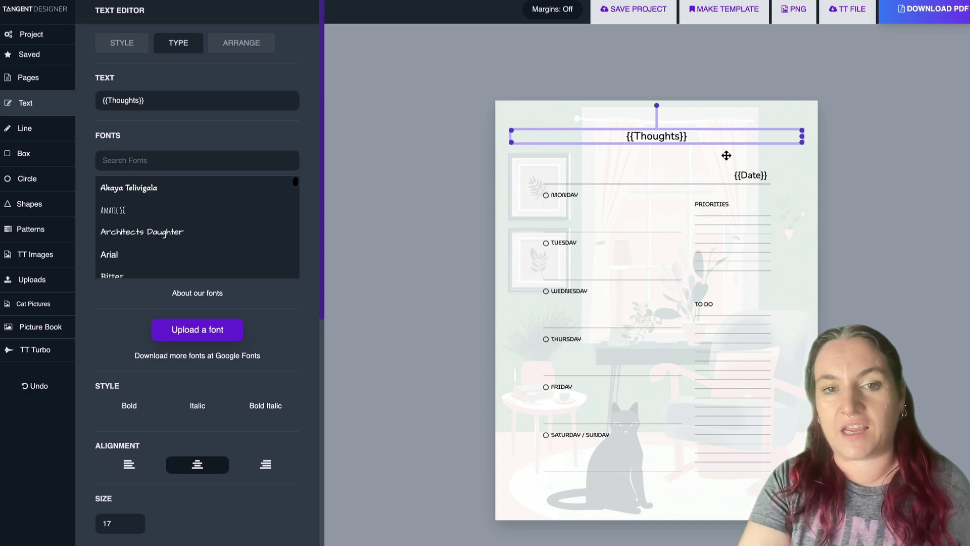
# Search the page templates for "planner" to view the available layouts, and close the template list without replacing page 3.
pyautogui.click(710, 203)
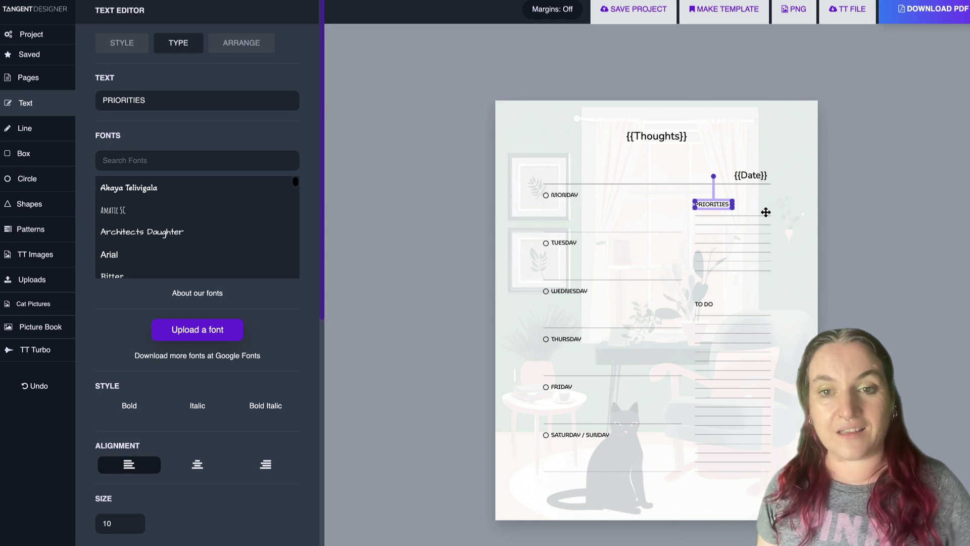
pyautogui.click(27, 77)
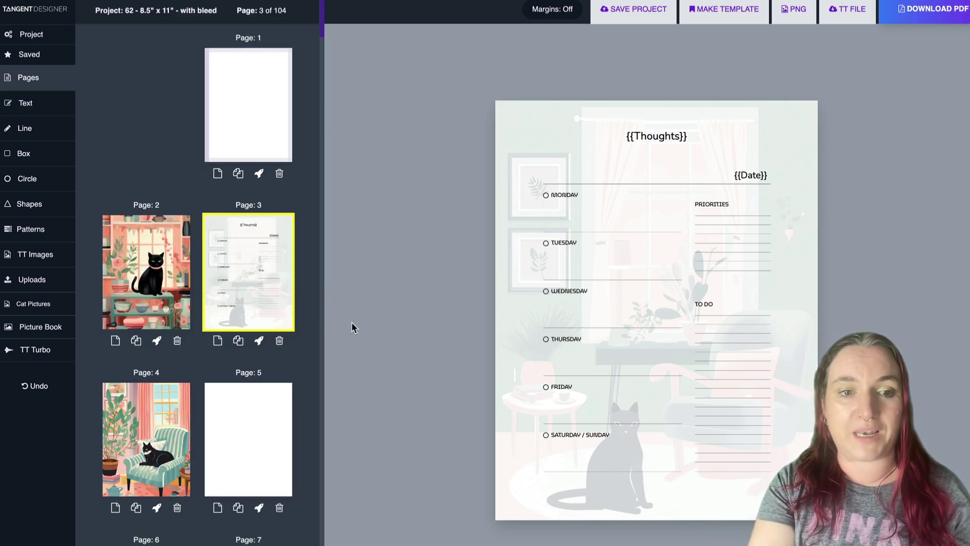
pyautogui.click(252, 342)
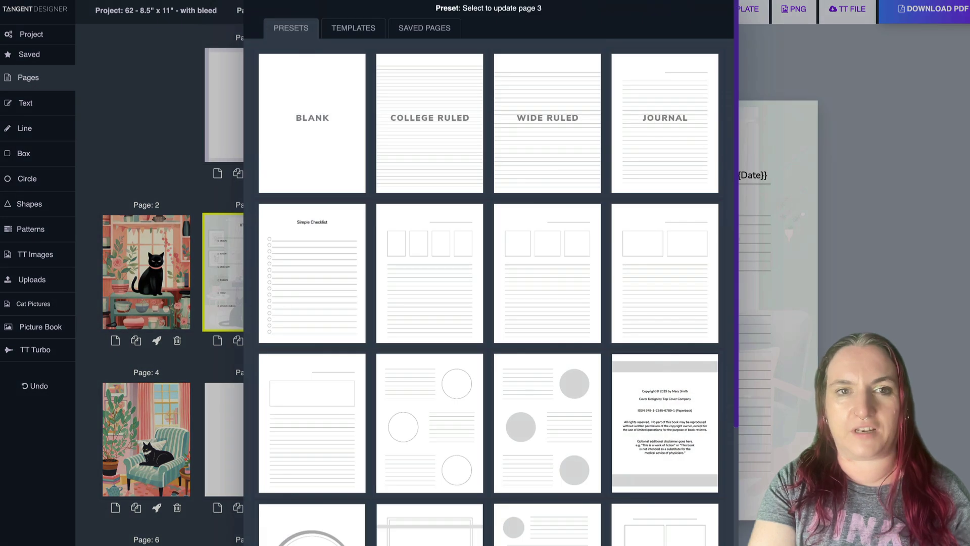
pyautogui.click(353, 28)
pyautogui.click(402, 57)
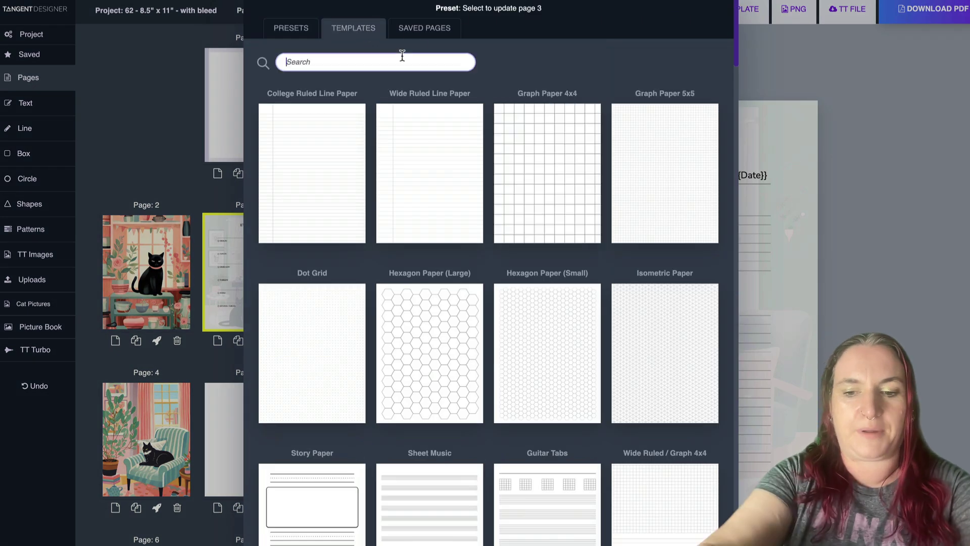
pyautogui.write('planner')
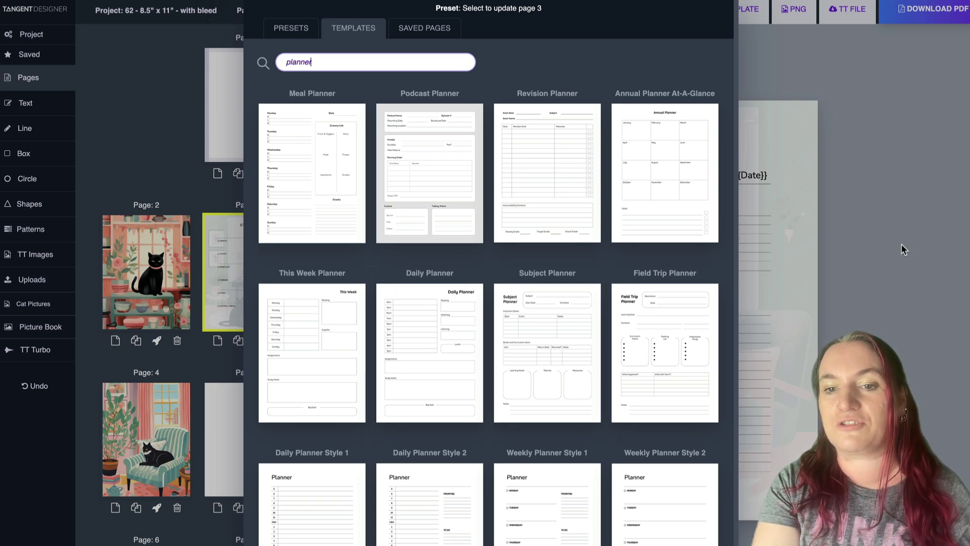
pyautogui.click(874, 242)
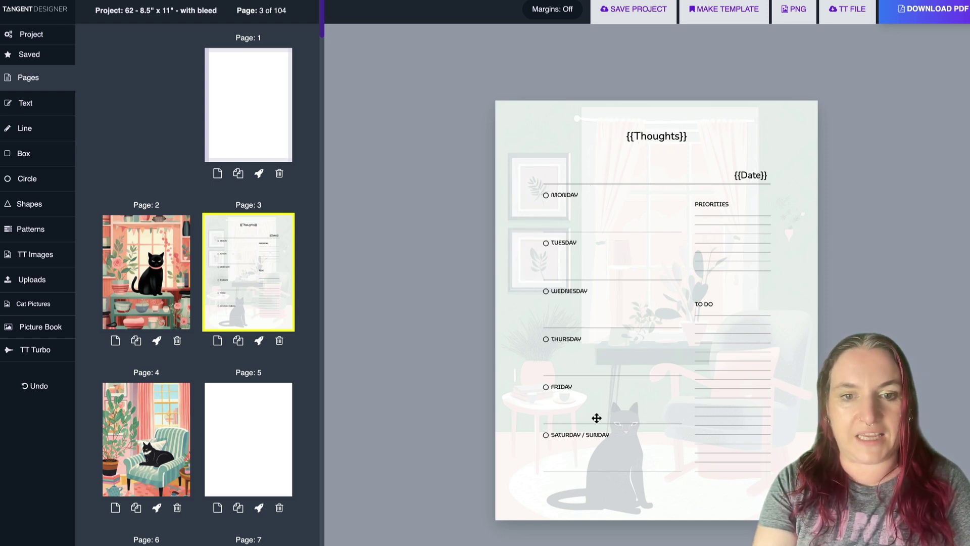
# Open TT Turbo from page 3 and set the content to be added to Right Side Only.
pyautogui.click(37, 356)
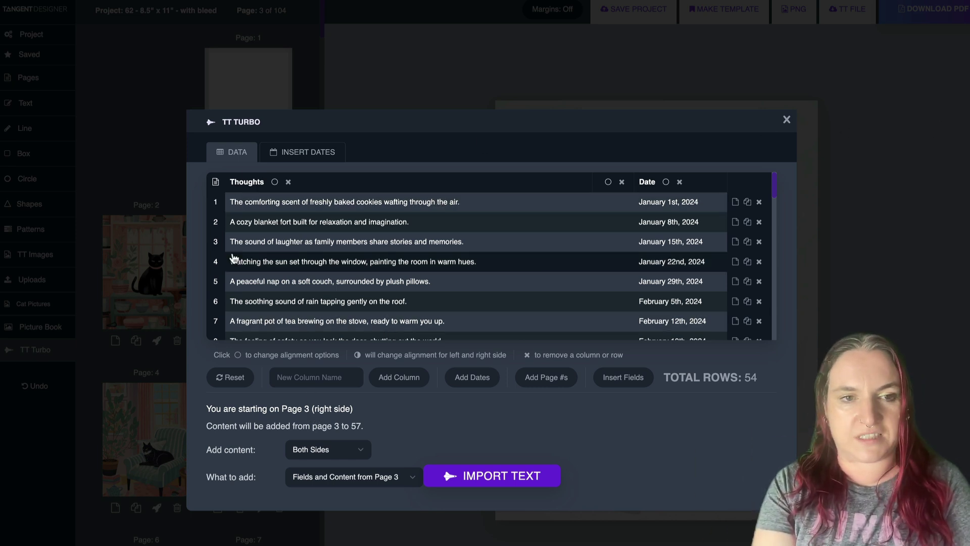
pyautogui.click(357, 456)
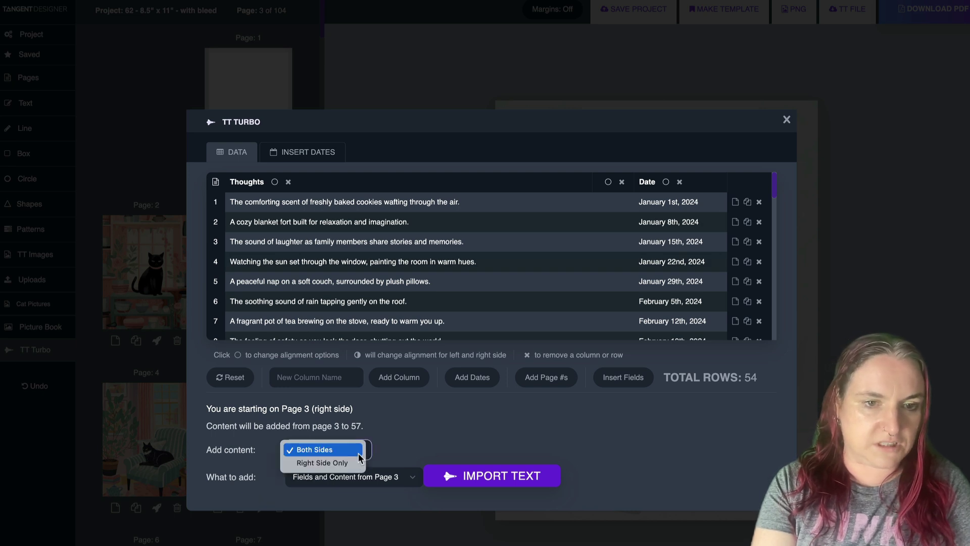
pyautogui.click(335, 464)
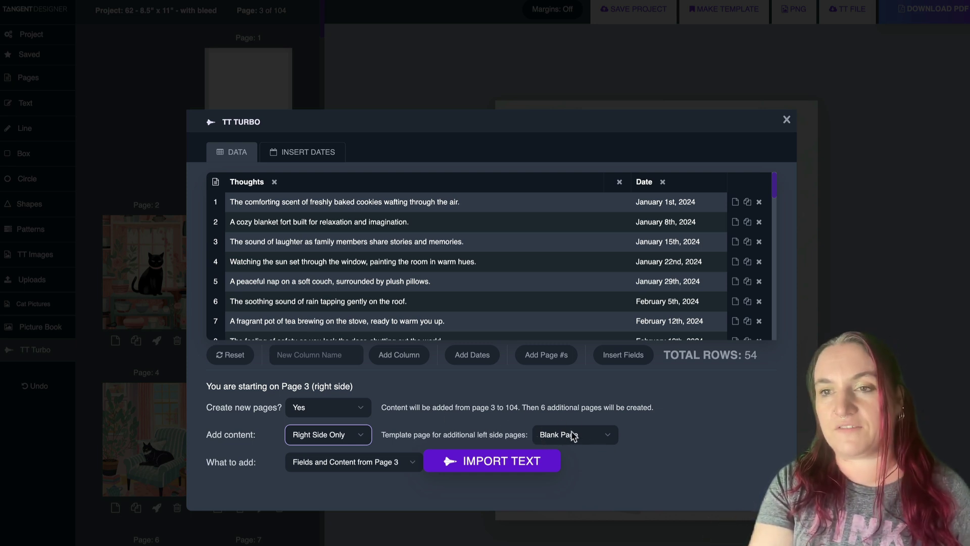
# Examine the template choices for additional left side pages and the What to add options, keeping Blank Page and Fields and Content from Page 3.
pyautogui.click(610, 438)
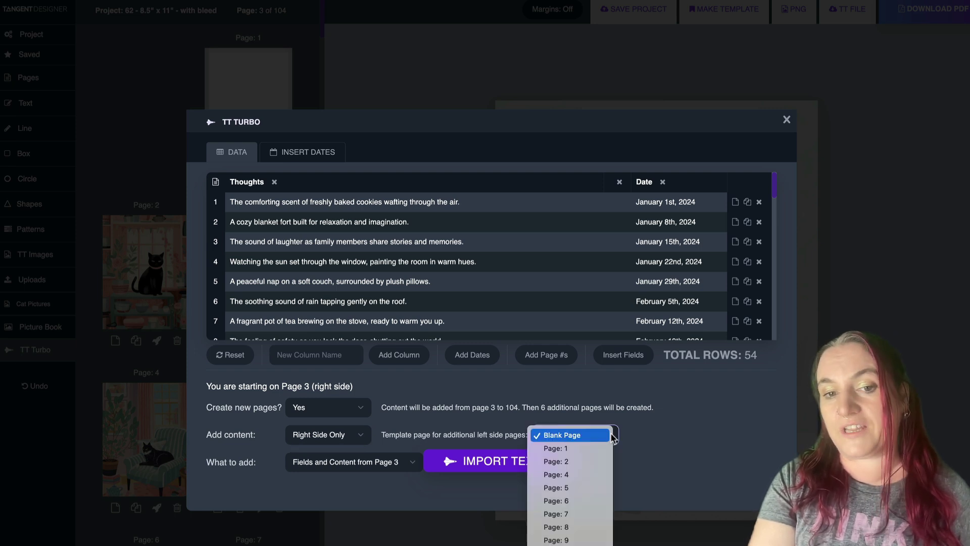
pyautogui.click(665, 435)
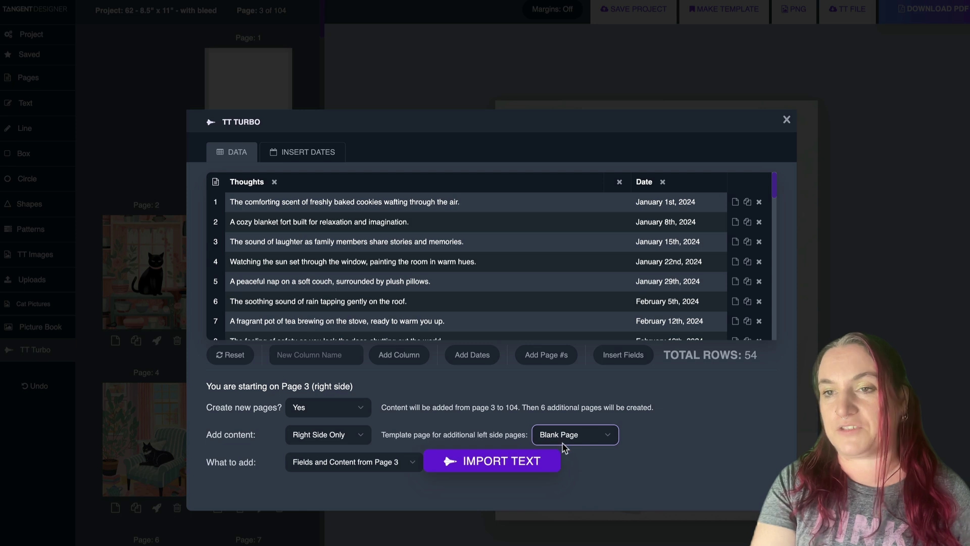
pyautogui.click(565, 444)
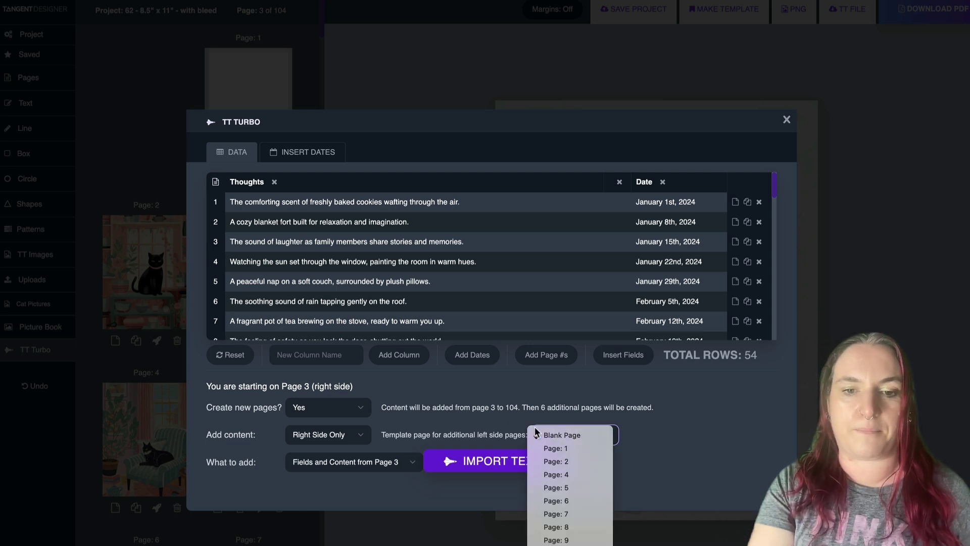
pyautogui.click(462, 419)
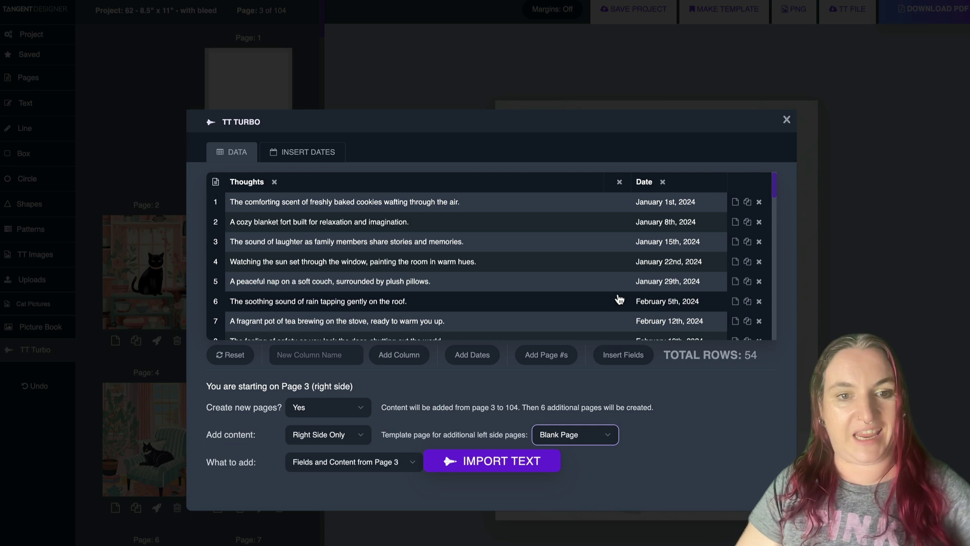
pyautogui.click(265, 474)
pyautogui.click(303, 465)
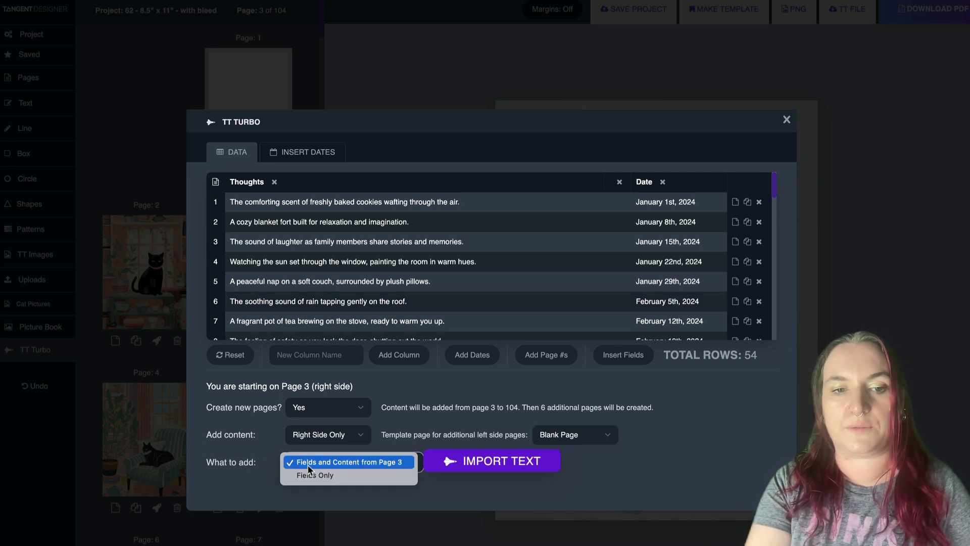
pyautogui.click(271, 466)
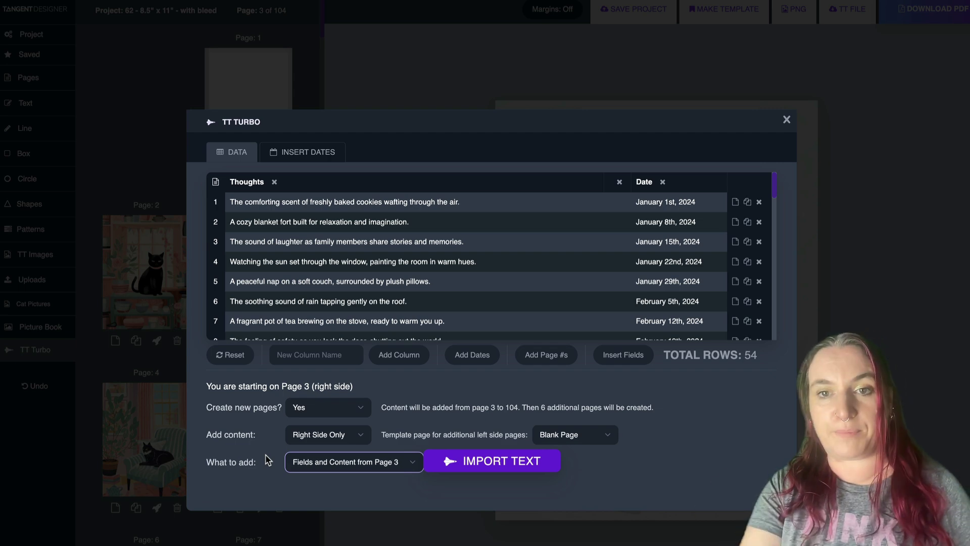
# Check the blank right-hand pages, and import the TT Turbo text with the fields and content from page 3, creating new pages as needed.
pyautogui.click(786, 120)
pyautogui.scroll(-5, 253, 393)
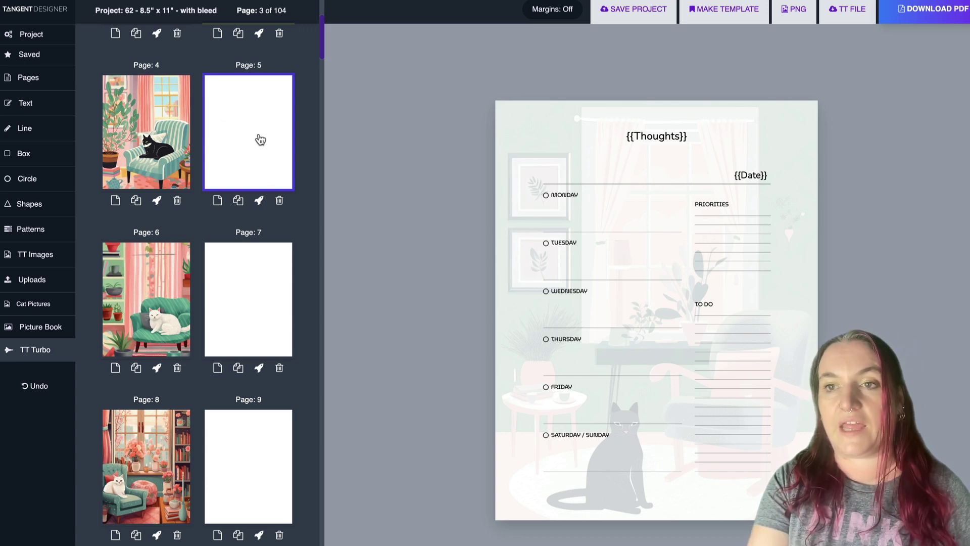
pyautogui.scroll(3, 256, 156)
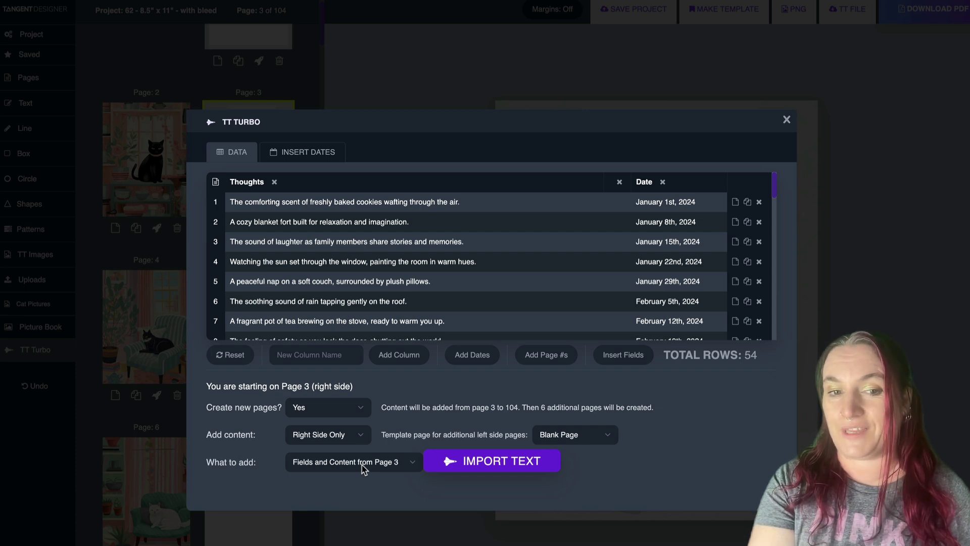
pyautogui.click(478, 462)
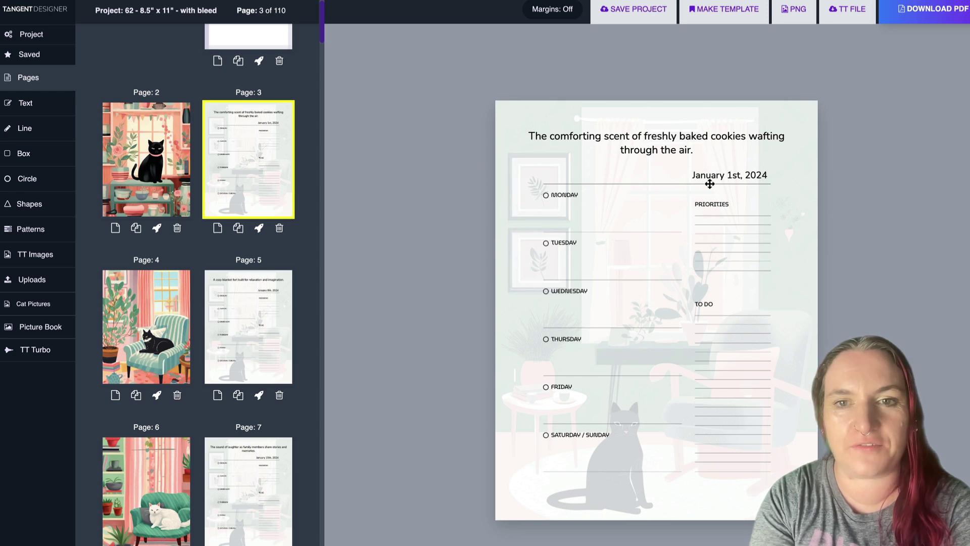
# Review the thoughts and dates on the imported planner pages, including pages 5 and 7, and open page 1.
pyautogui.click(272, 308)
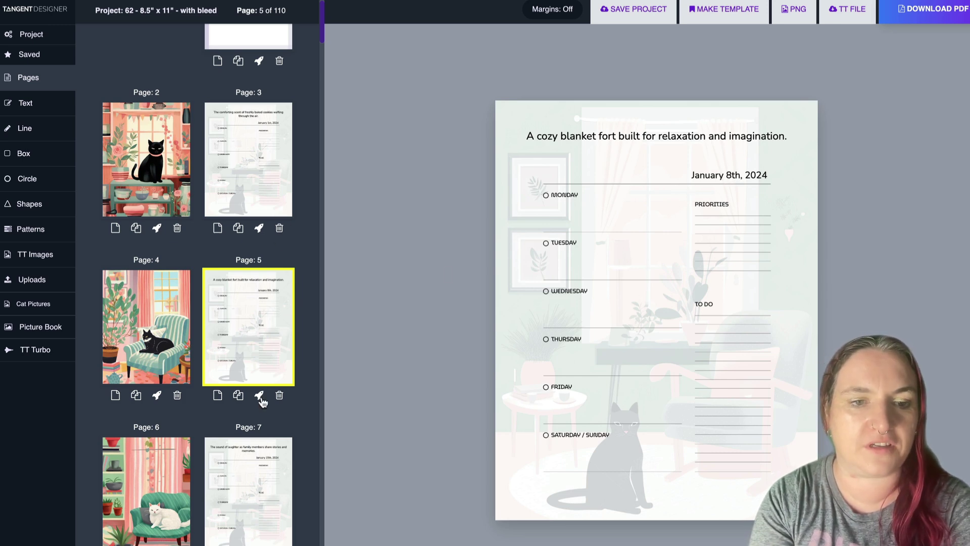
pyautogui.click(263, 483)
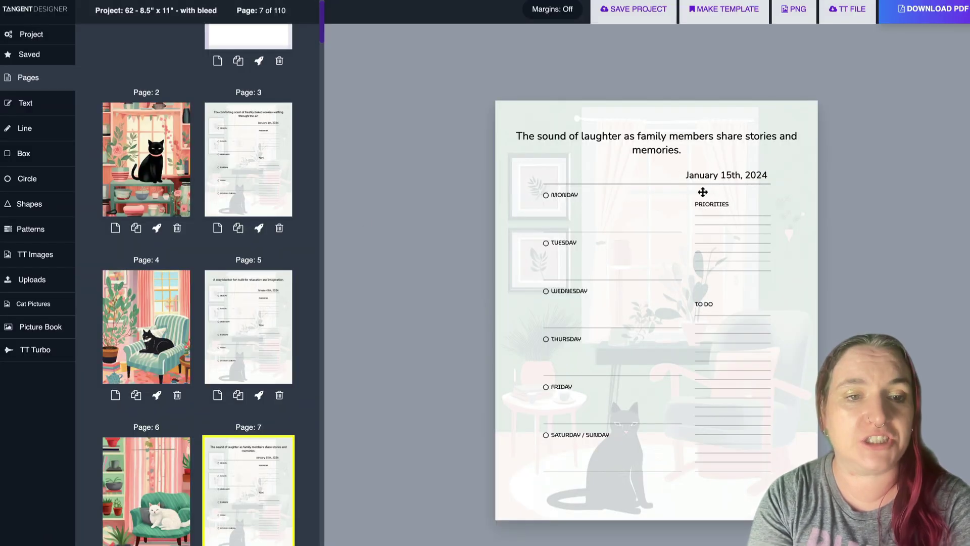
pyautogui.scroll(-18, 261, 269)
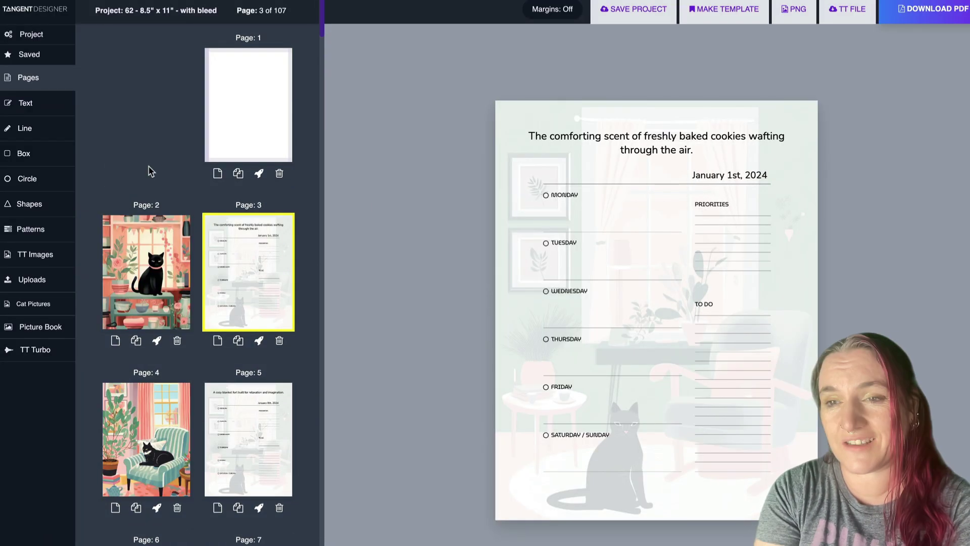
pyautogui.scroll(-12, 150, 170)
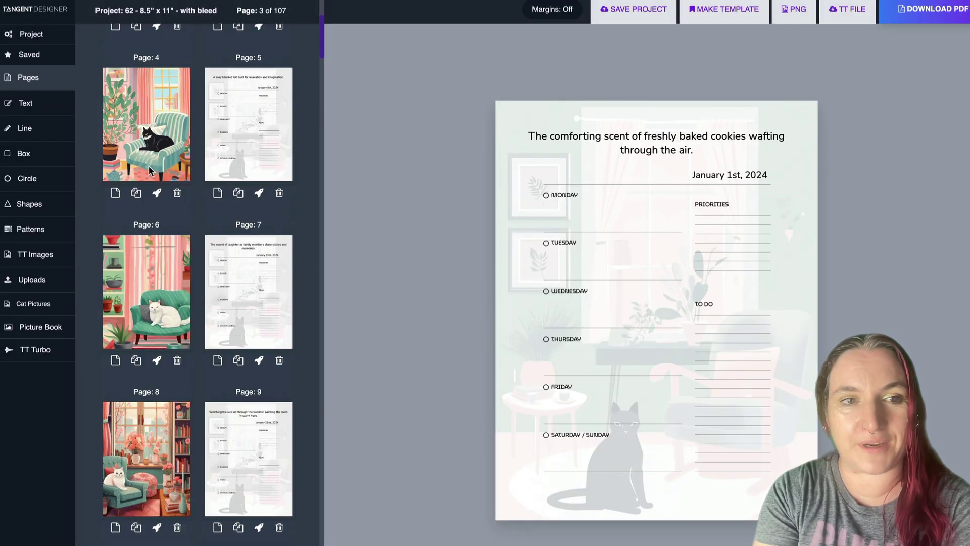
pyautogui.scroll(-12, 150, 171)
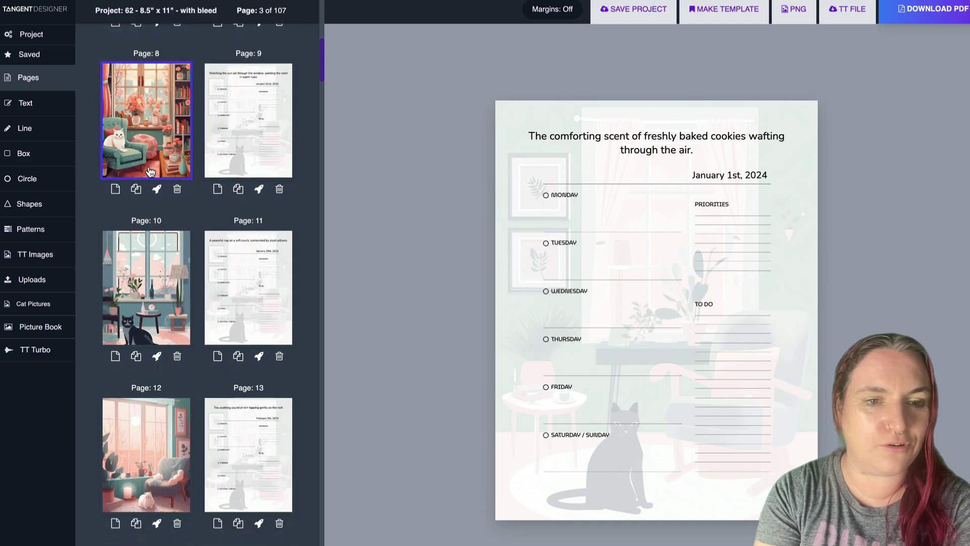
pyautogui.scroll(13, 160, 209)
pyautogui.scroll(15, 253, 152)
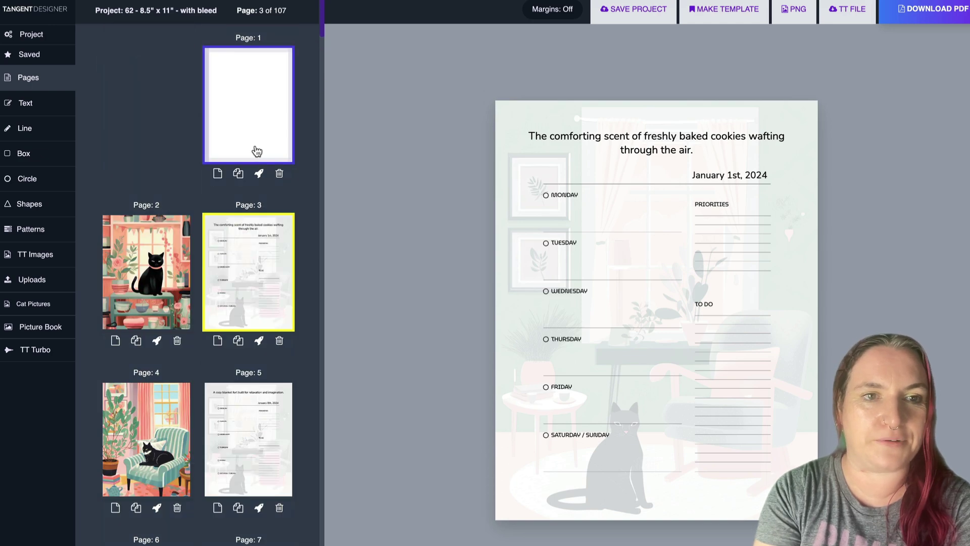
pyautogui.click(252, 93)
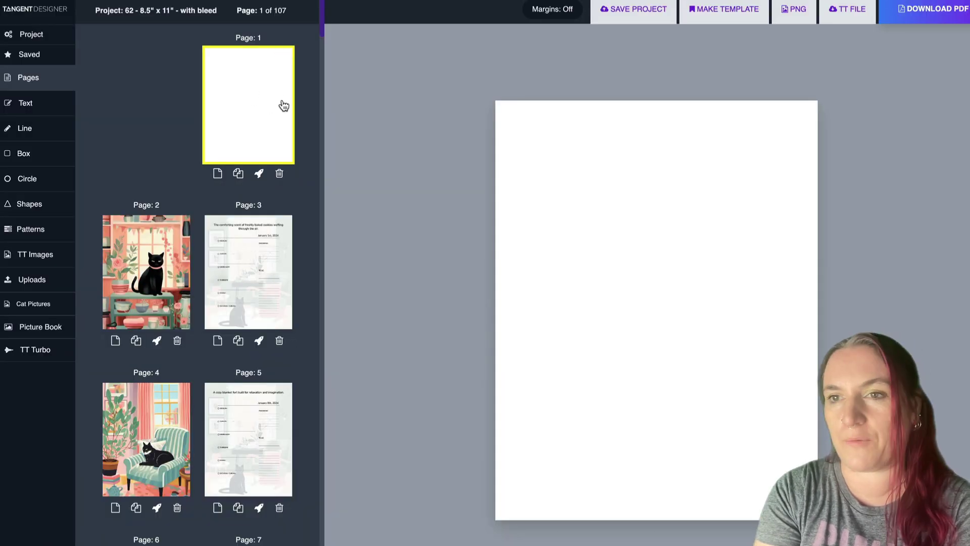